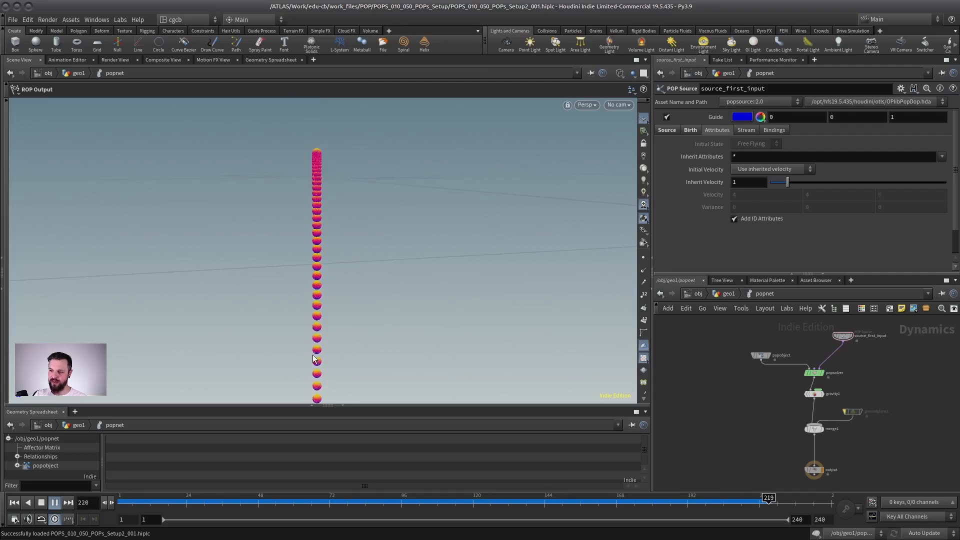
# Examine the falling particle stream from several angles during playback, and return to frame 1 with the emitter sphere framed.
pyautogui.press('Escape')
pyautogui.keyDown('alt'); pyautogui.moveTo(401, 236); pyautogui.dragTo(352, 240, button='right'); pyautogui.keyUp('alt')
pyautogui.keyDown('alt'); pyautogui.moveTo(353, 240); pyautogui.dragTo(354, 345, button='middle'); pyautogui.keyUp('alt')
pyautogui.keyDown('alt'); pyautogui.moveTo(355, 345); pyautogui.dragTo(320, 222, button='right'); pyautogui.keyUp('alt')
pyautogui.keyDown('alt'); pyautogui.moveTo(316, 312); pyautogui.dragTo(308, 298, button='right'); pyautogui.keyUp('alt')
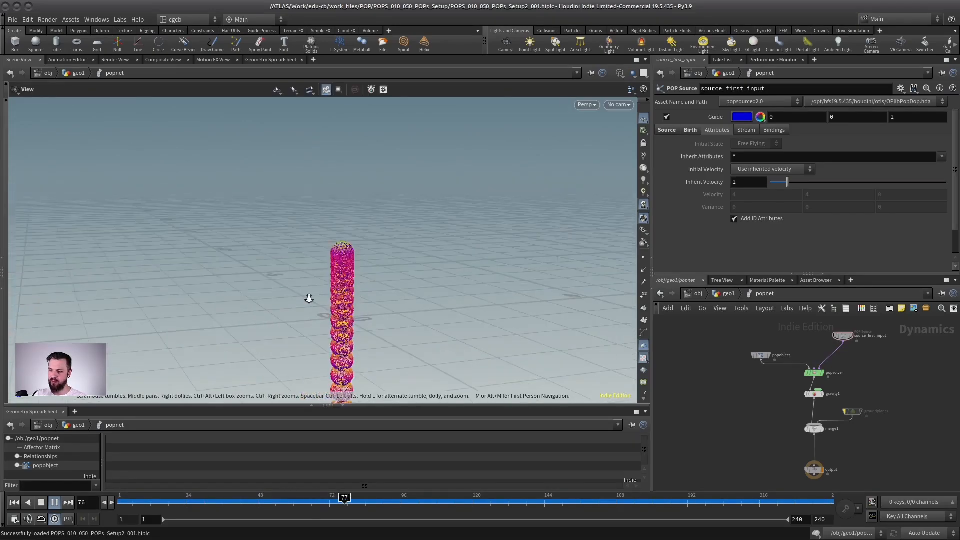
pyautogui.keyDown('alt'); pyautogui.moveTo(309, 298); pyautogui.dragTo(313, 206, button='middle'); pyautogui.keyUp('alt')
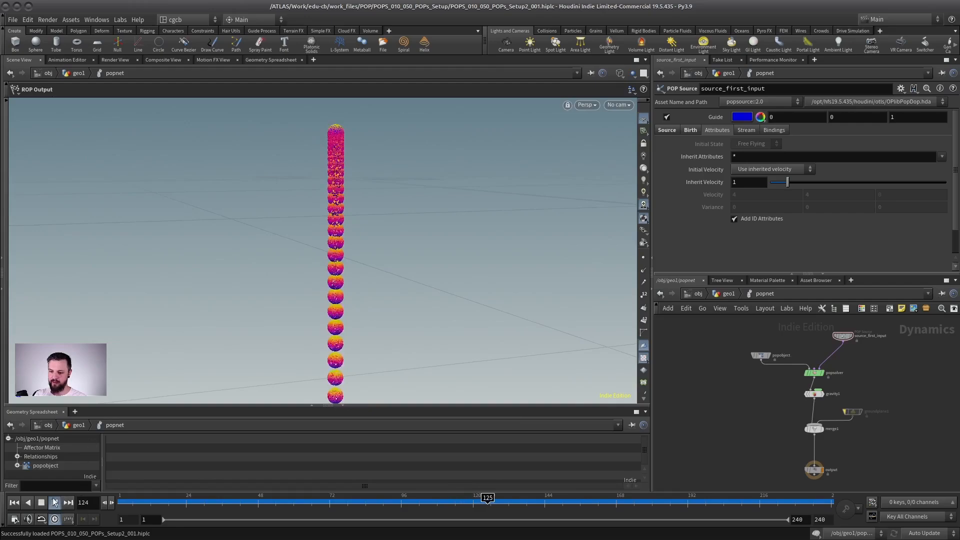
pyautogui.hotkey('ctrl', 'Up')
pyautogui.hotkey('space', 'g')
pyautogui.keyDown('alt'); pyautogui.moveTo(334, 225); pyautogui.dragTo(313, 223); pyautogui.keyUp('alt')
pyautogui.keyDown('alt'); pyautogui.moveTo(313, 223); pyautogui.dragTo(258, 254, button='right'); pyautogui.keyUp('alt')
pyautogui.keyDown('alt'); pyautogui.moveTo(258, 253); pyautogui.dragTo(301, 250, button='middle'); pyautogui.keyUp('alt')
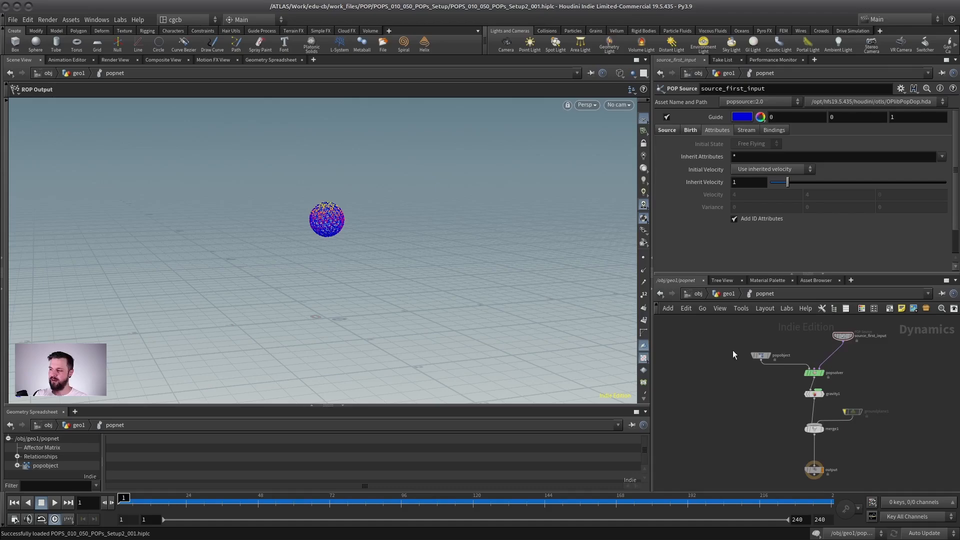
# Enlarge the Geometry Spreadsheet pane below the viewport to about half the height and frame the whole popnet node network.
pyautogui.moveTo(805, 334); pyautogui.dragTo(757, 362, button='middle')
pyautogui.click(794, 364)
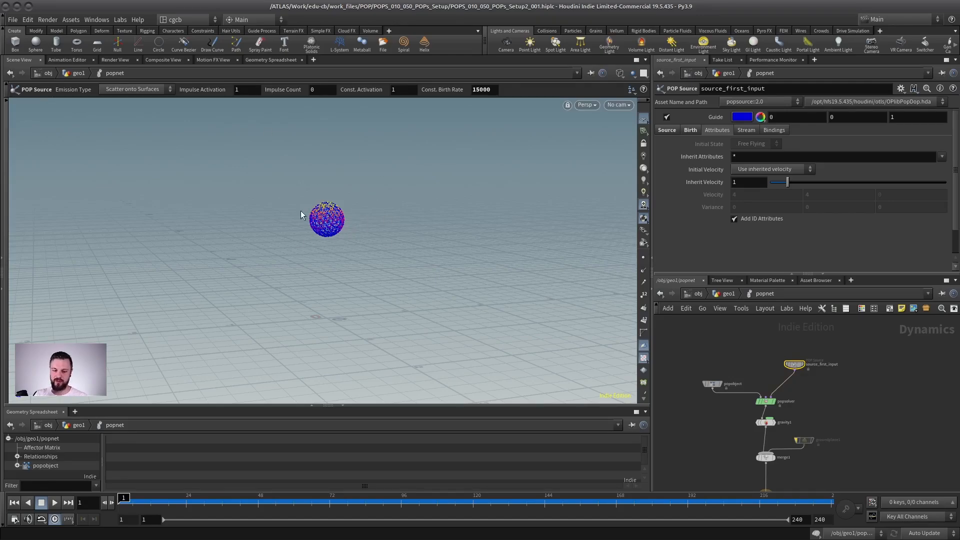
pyautogui.moveTo(265, 407); pyautogui.dragTo(265, 395)
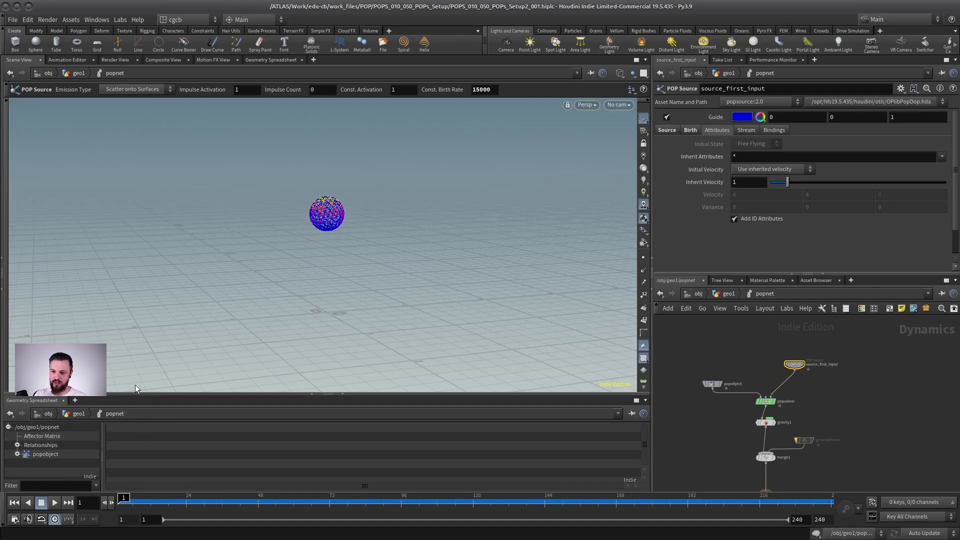
pyautogui.moveTo(135, 394); pyautogui.dragTo(135, 405)
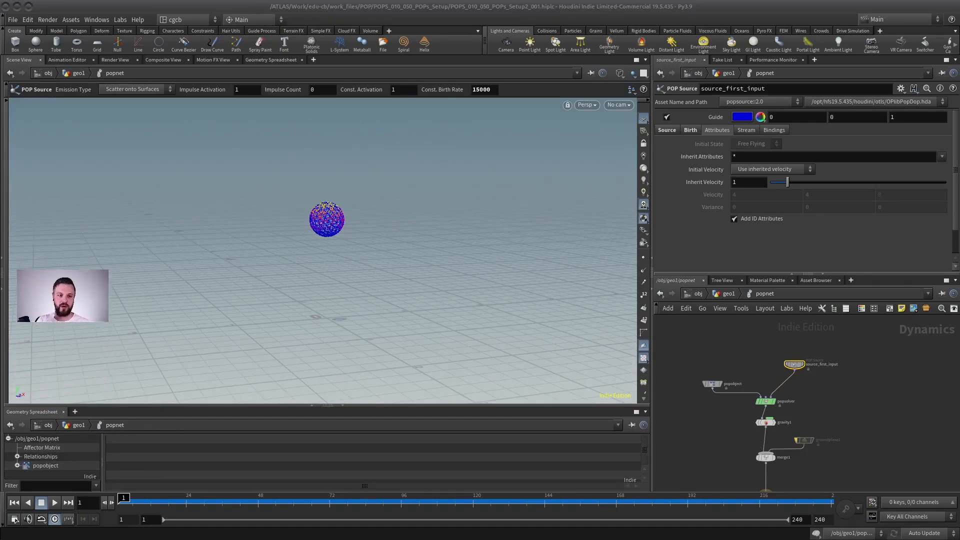
pyautogui.moveTo(188, 406); pyautogui.dragTo(181, 316)
pyautogui.press('h')
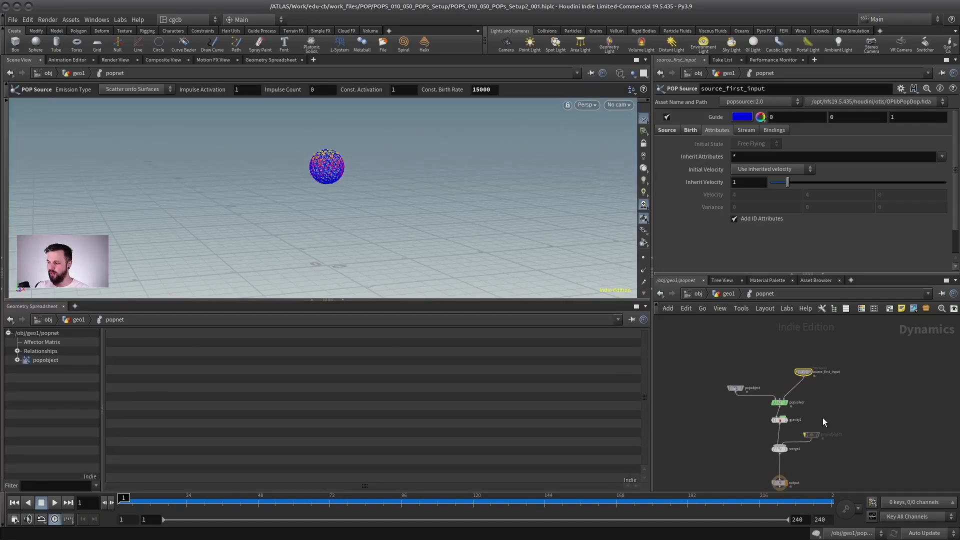
# Select the popsolver node in the popnet network to show its parameters.
pyautogui.moveTo(834, 378); pyautogui.dragTo(778, 356, button='right')
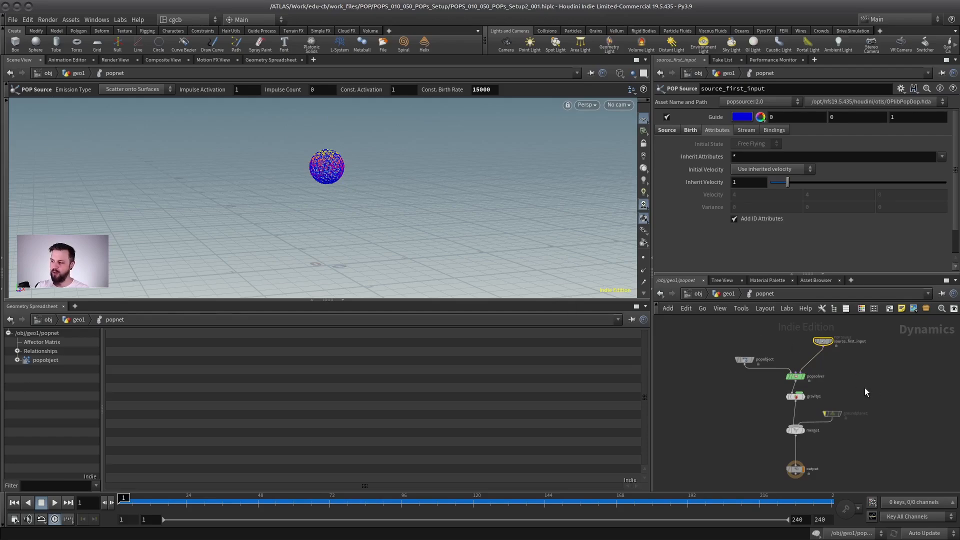
pyautogui.moveTo(865, 389); pyautogui.dragTo(826, 389, button='right')
pyautogui.click(772, 380)
pyautogui.click(809, 412)
pyautogui.click(743, 393)
pyautogui.moveTo(826, 389); pyautogui.dragTo(842, 383, button='middle')
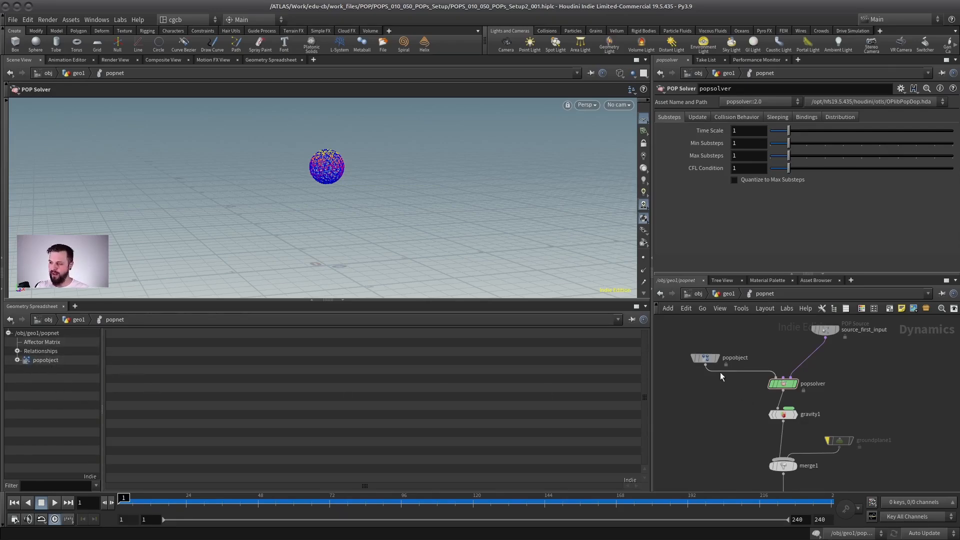
pyautogui.scroll(3, 725, 341)
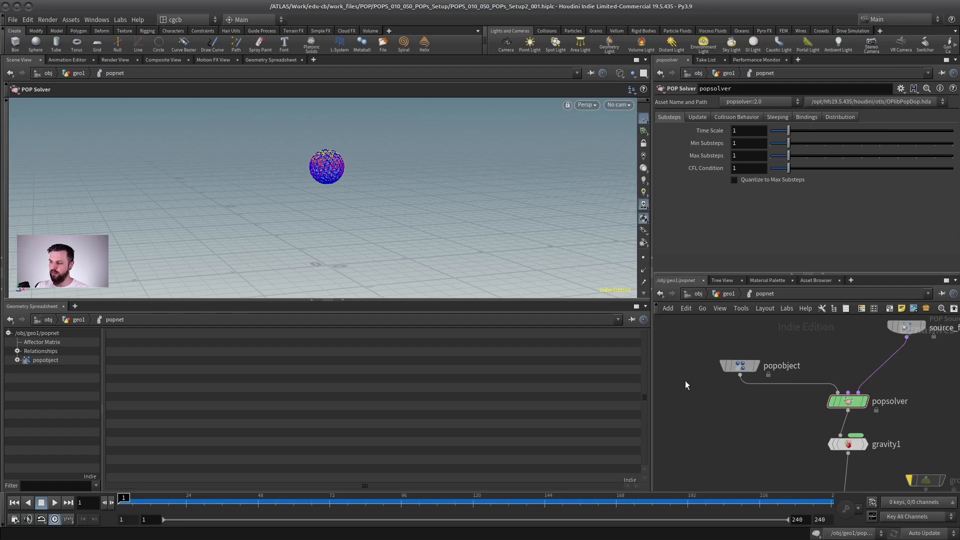
# Expand popobject in the simulation data tree, check its Forces entry and show its Geometry point attributes in the spreadsheet.
pyautogui.click(17, 360)
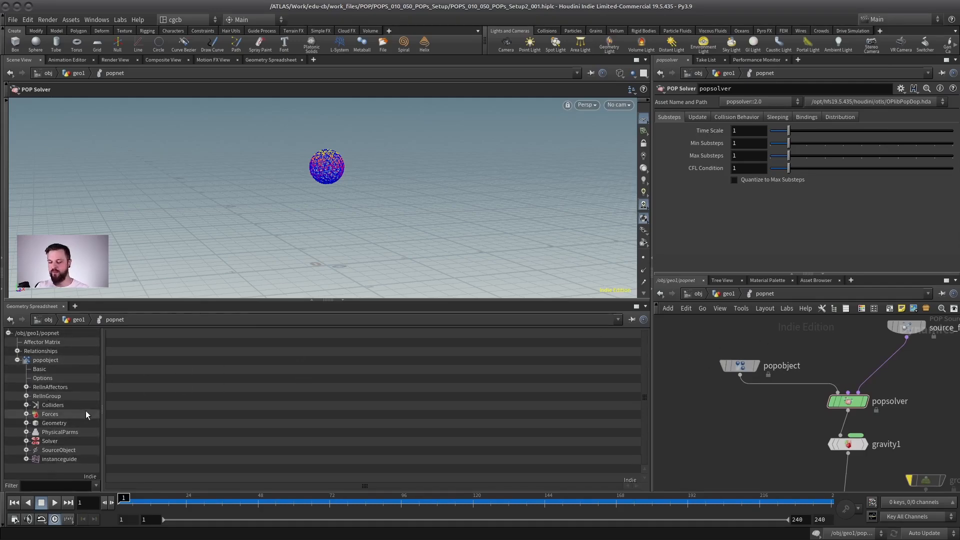
pyautogui.click(24, 415)
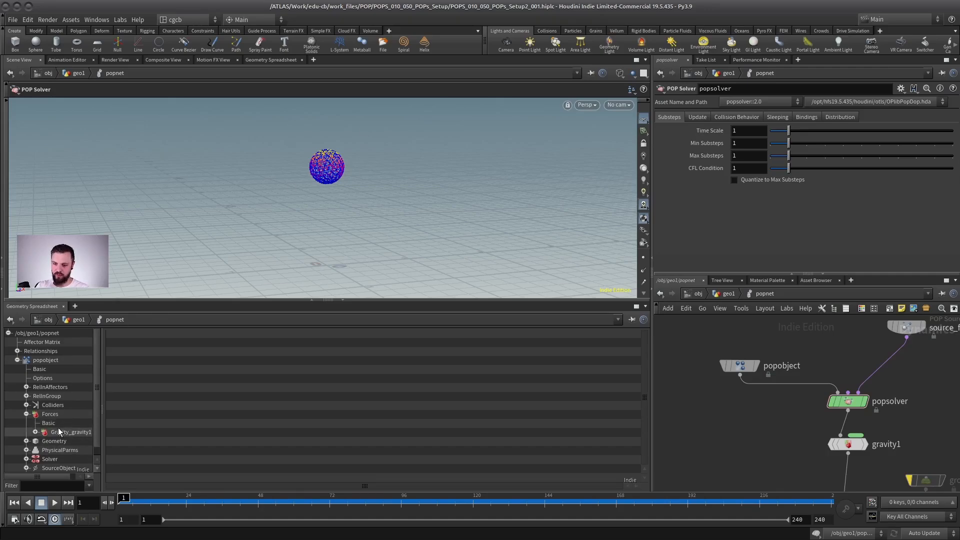
pyautogui.click(26, 414)
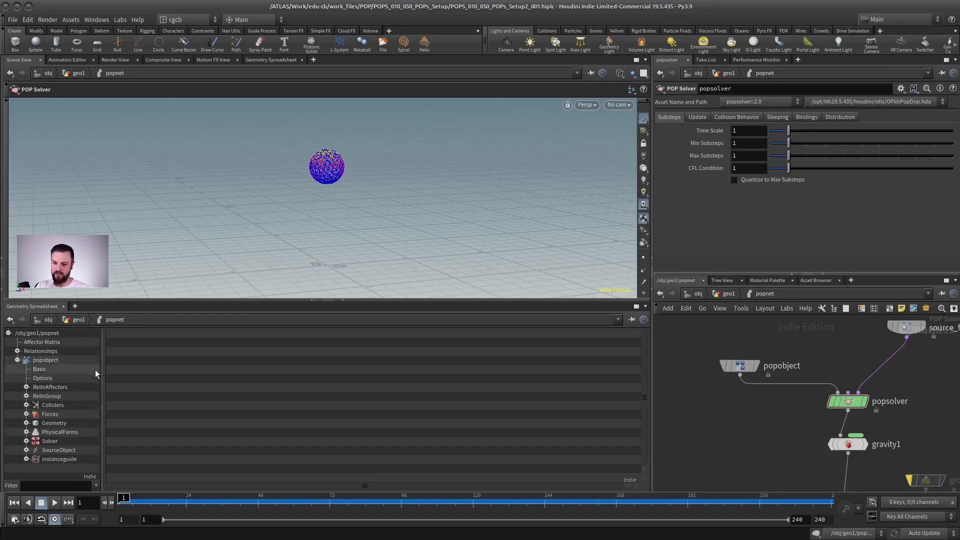
pyautogui.click(48, 423)
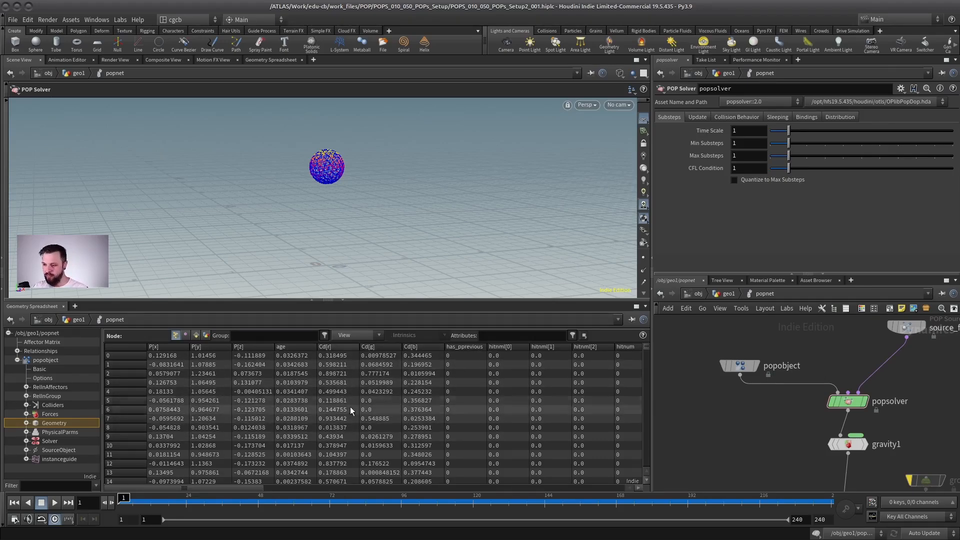
pyautogui.scroll(-5, 824, 365)
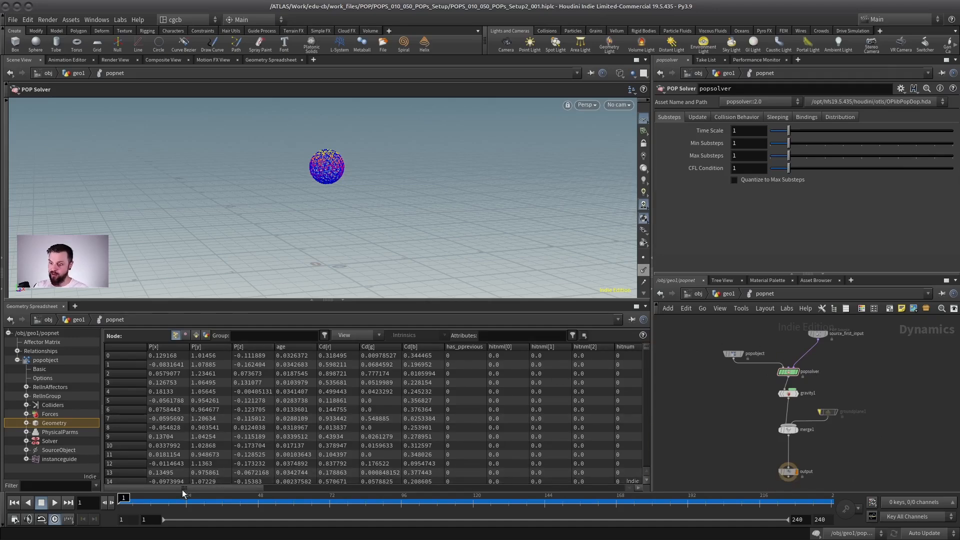
pyautogui.moveTo(183, 488)
pyautogui.mouseDown()
pyautogui.moveTo(509, 489)
pyautogui.moveTo(185, 487)
pyautogui.mouseUp()
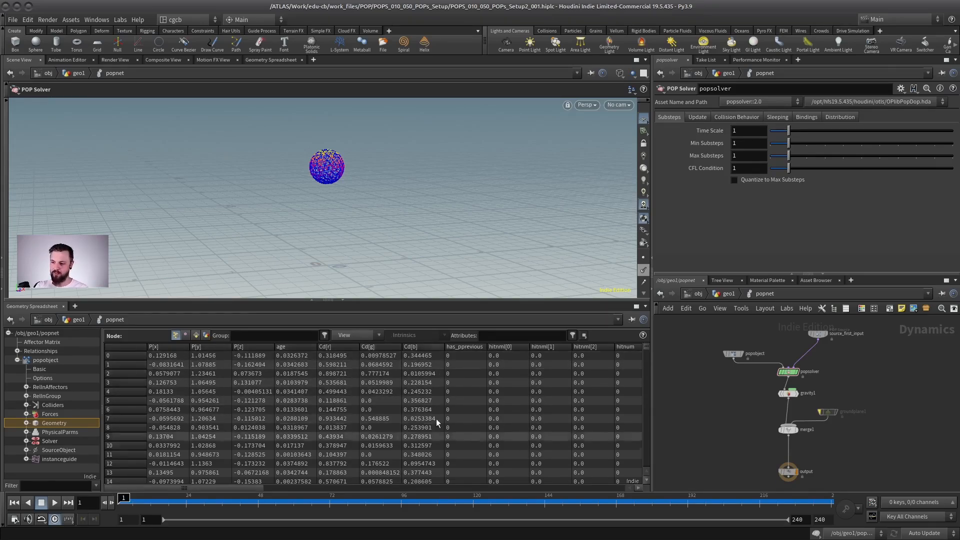
# Filter the spreadsheet's attributes to show only the velocity attribute v.
pyautogui.click(505, 335)
pyautogui.write('v')
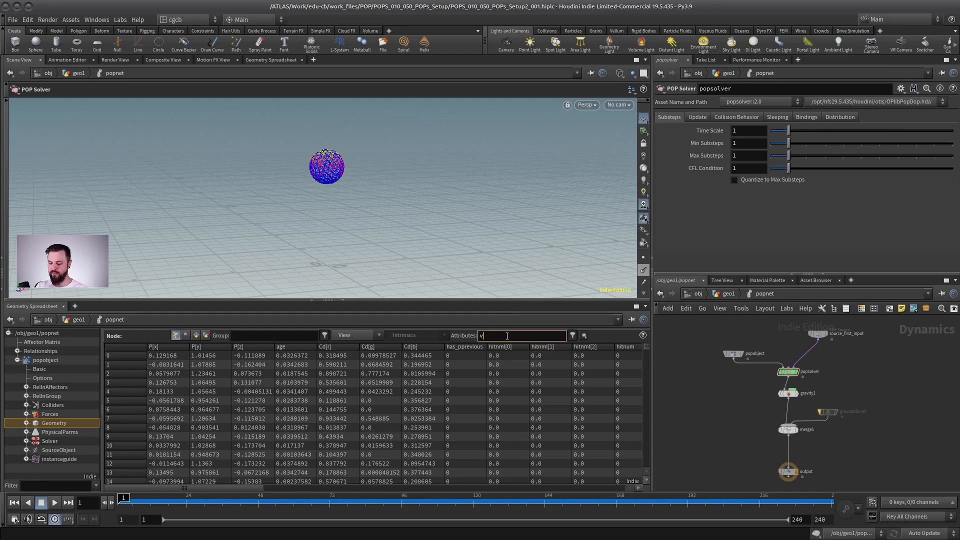
pyautogui.press('Return')
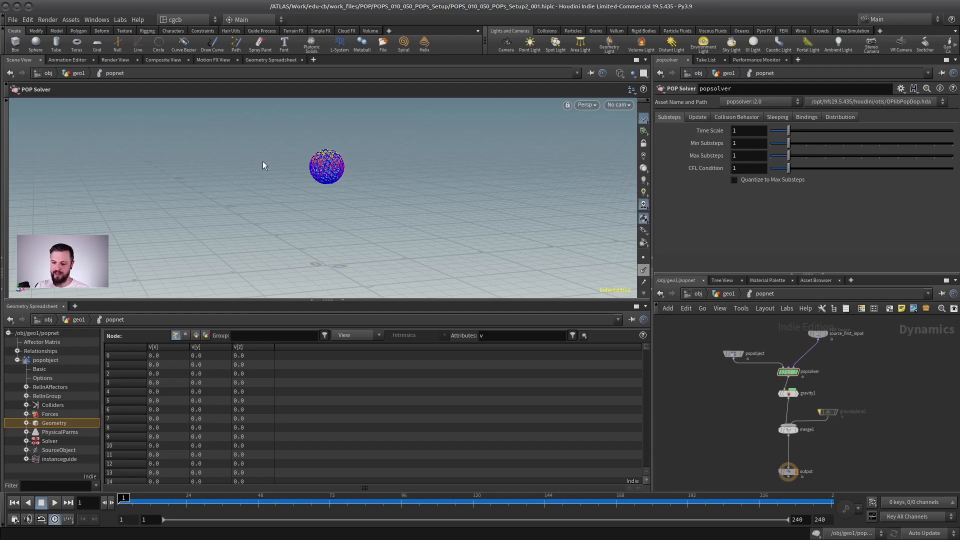
# Play and stop the simulation while checking the velocity values, and look closely at the gravity1 node in the network.
pyautogui.click(59, 504)
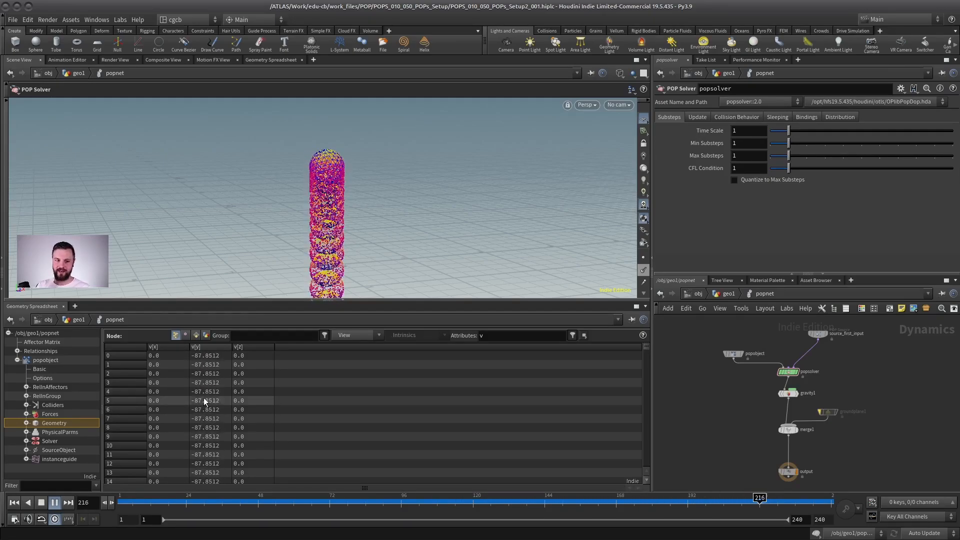
pyautogui.click(41, 501)
pyautogui.scroll(5, 828, 391)
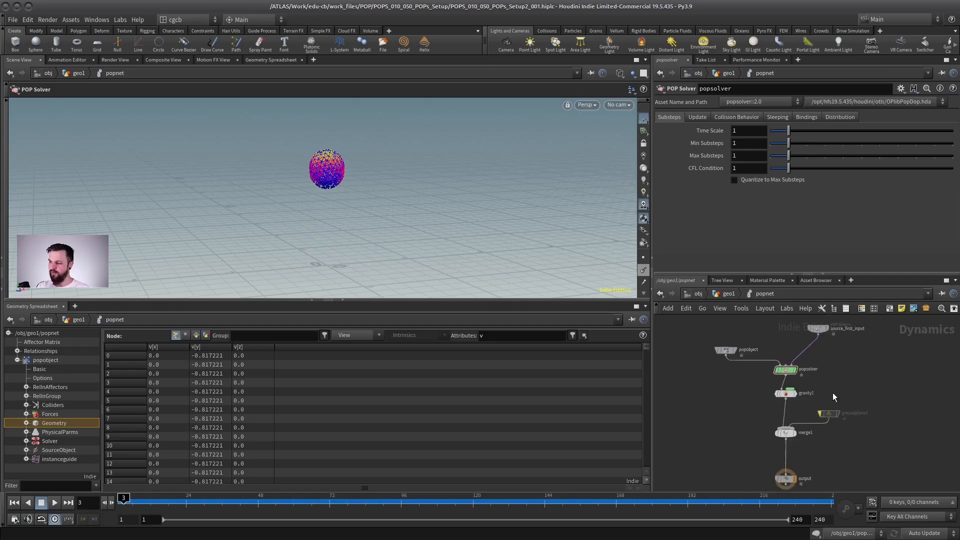
pyautogui.moveTo(805, 373); pyautogui.dragTo(803, 371, button='middle')
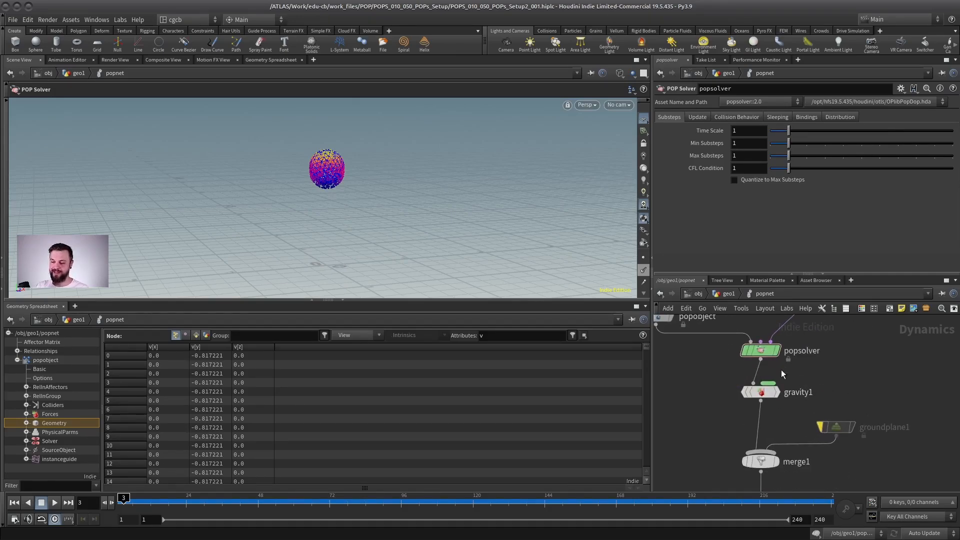
pyautogui.moveTo(763, 391)
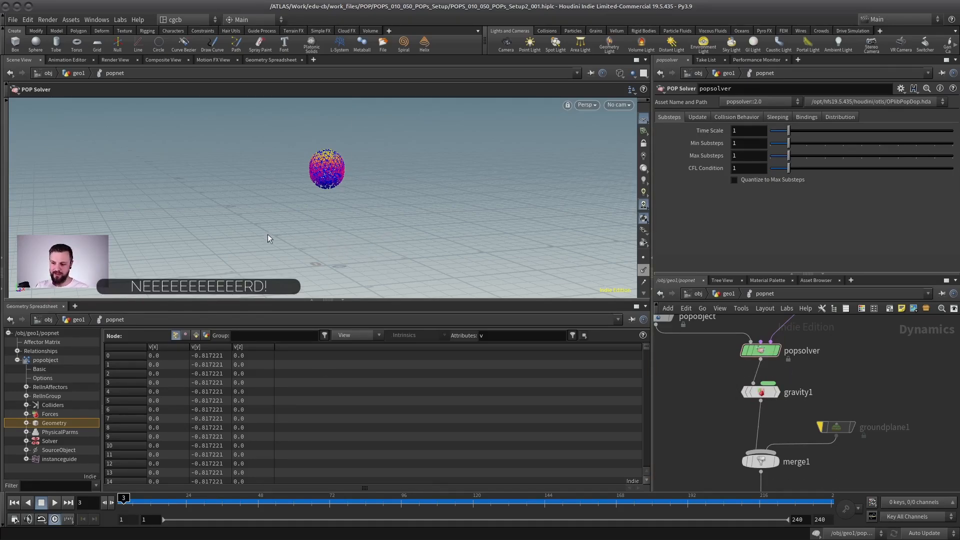
# Replay the simulation from frame 1, inspect the falling particles from several angles and stop playback at frame 61.
pyautogui.doubleClick(28, 503)
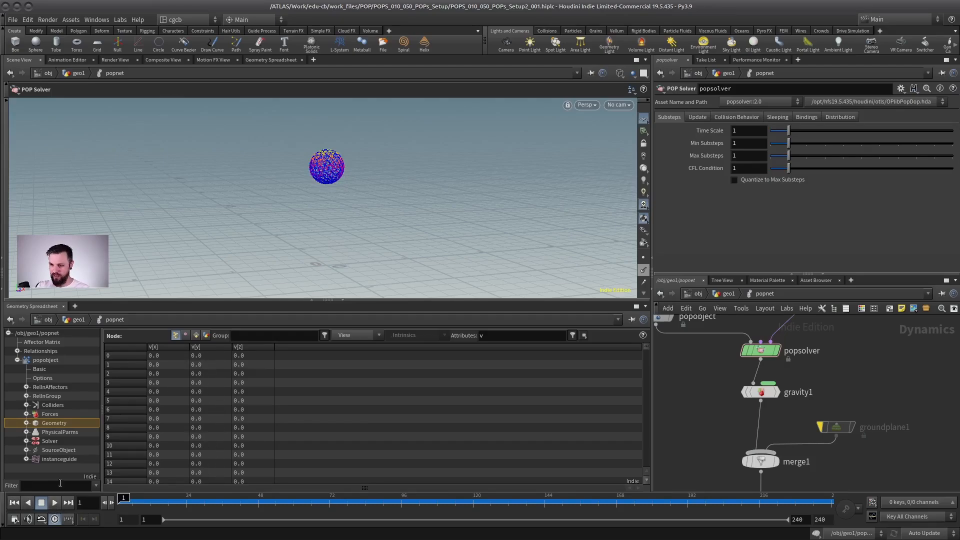
pyautogui.click(53, 503)
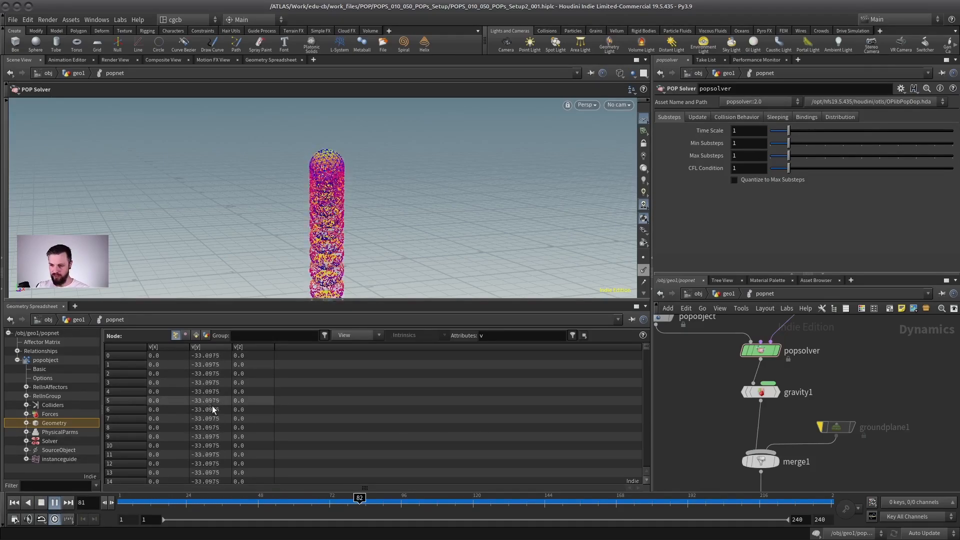
pyautogui.keyDown('alt'); pyautogui.moveTo(443, 233); pyautogui.dragTo(372, 284, button='right'); pyautogui.keyUp('alt')
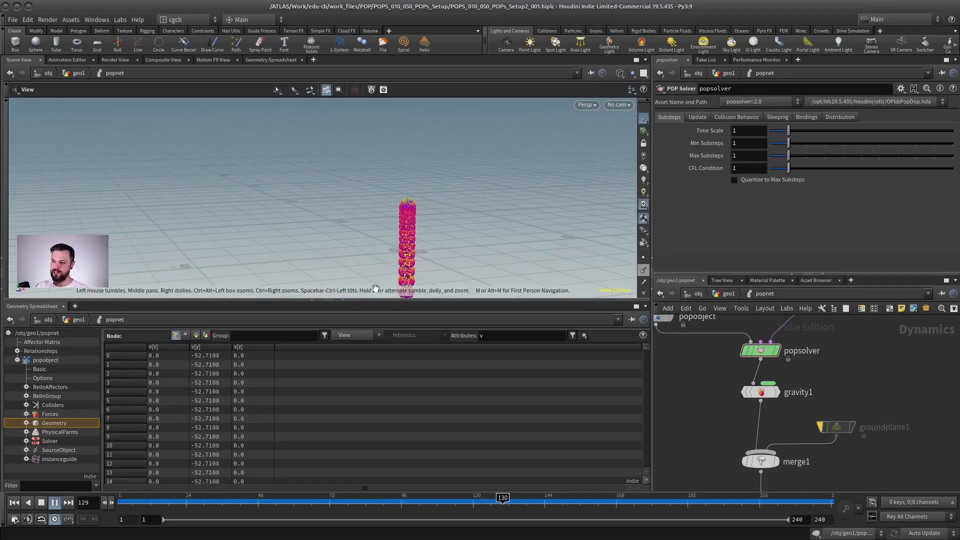
pyautogui.keyDown('alt'); pyautogui.moveTo(499, 236); pyautogui.dragTo(447, 190, button='middle'); pyautogui.keyUp('alt')
pyautogui.keyDown('alt'); pyautogui.moveTo(447, 191); pyautogui.dragTo(411, 212, button='right'); pyautogui.keyUp('alt')
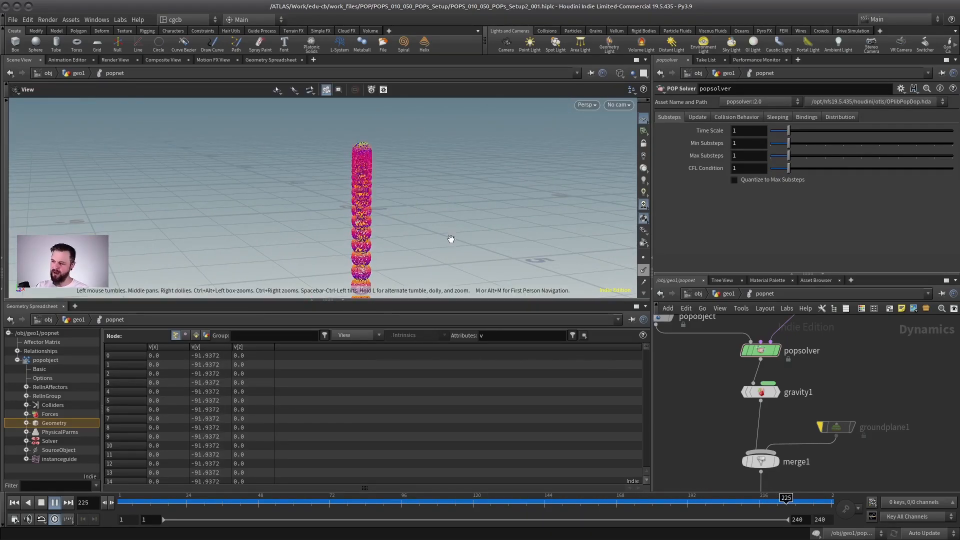
pyautogui.keyDown('alt'); pyautogui.moveTo(450, 238); pyautogui.dragTo(349, 177); pyautogui.keyUp('alt')
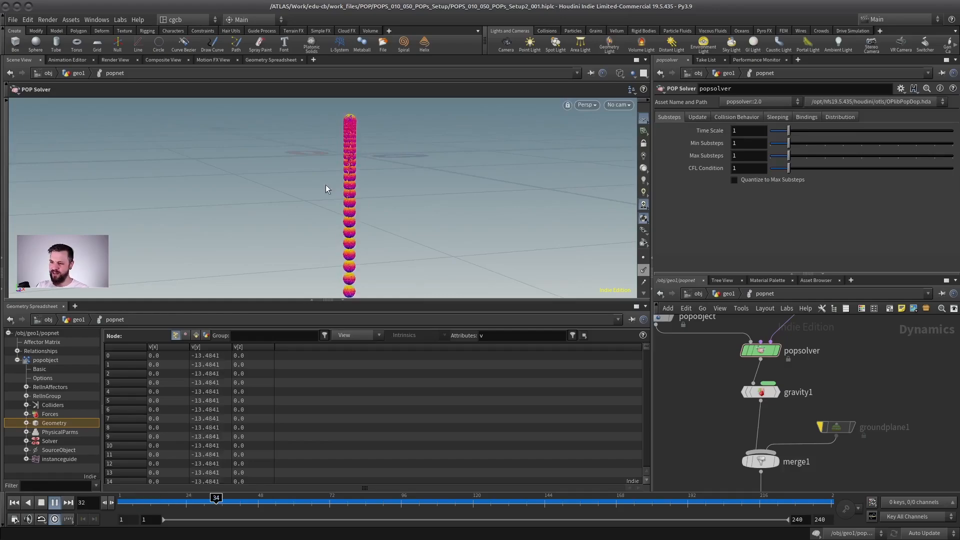
pyautogui.click(41, 502)
# Examine the gaps between the emitted particle spheres from the emitter down the falling stream.
pyautogui.keyDown('alt'); pyautogui.moveTo(320, 225); pyautogui.dragTo(452, 200); pyautogui.keyUp('alt')
pyautogui.keyDown('alt'); pyautogui.moveTo(453, 200); pyautogui.dragTo(410, 240, button='right'); pyautogui.keyUp('alt')
pyautogui.keyDown('alt'); pyautogui.moveTo(410, 240); pyautogui.dragTo(386, 189, button='middle'); pyautogui.keyUp('alt')
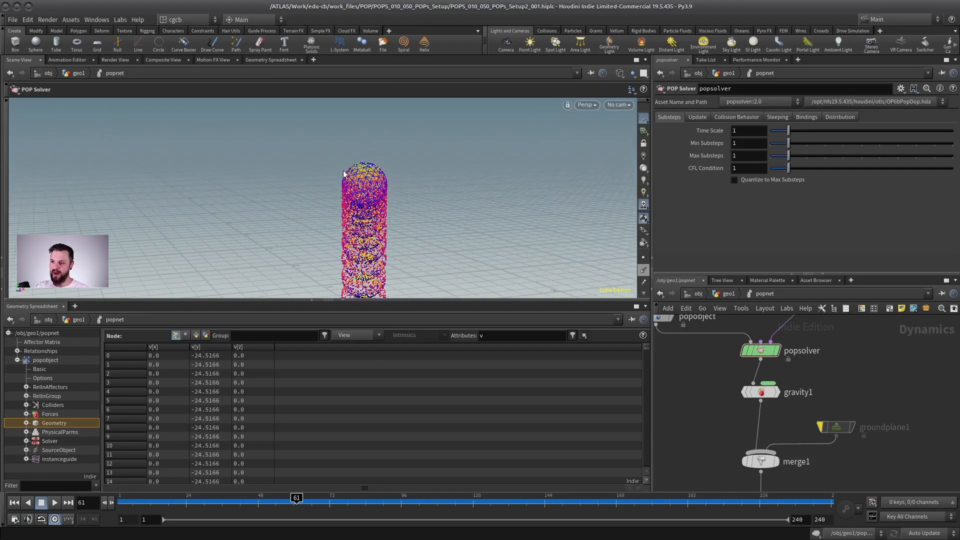
pyautogui.keyDown('alt'); pyautogui.moveTo(382, 175); pyautogui.dragTo(349, 157); pyautogui.keyUp('alt')
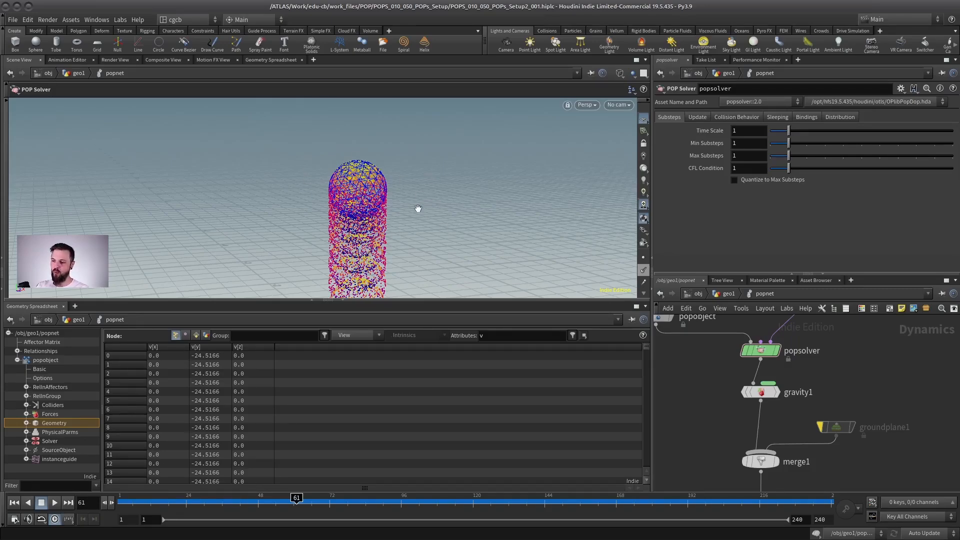
pyautogui.keyDown('alt'); pyautogui.moveTo(418, 208); pyautogui.dragTo(392, 168, button='right'); pyautogui.keyUp('alt')
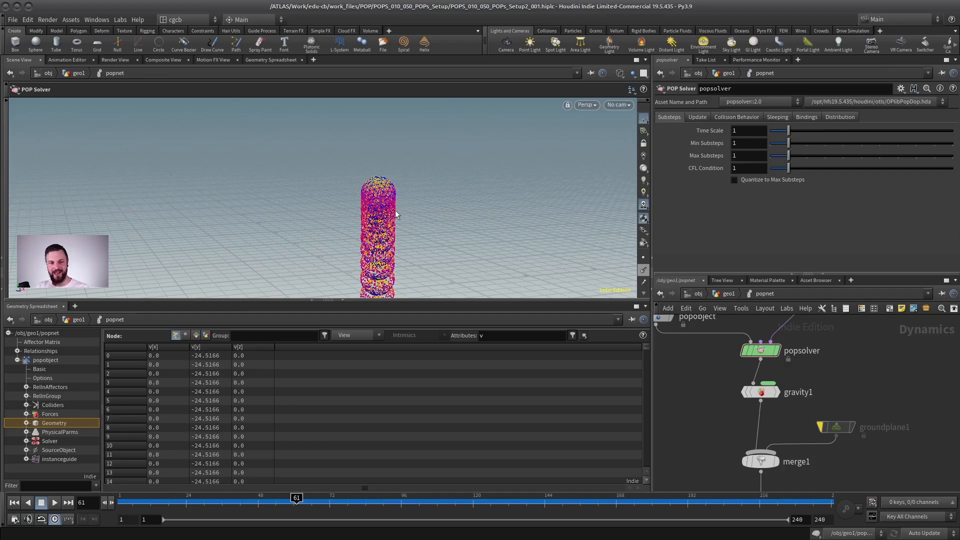
pyautogui.keyDown('alt'); pyautogui.moveTo(411, 225); pyautogui.dragTo(381, 216); pyautogui.keyUp('alt')
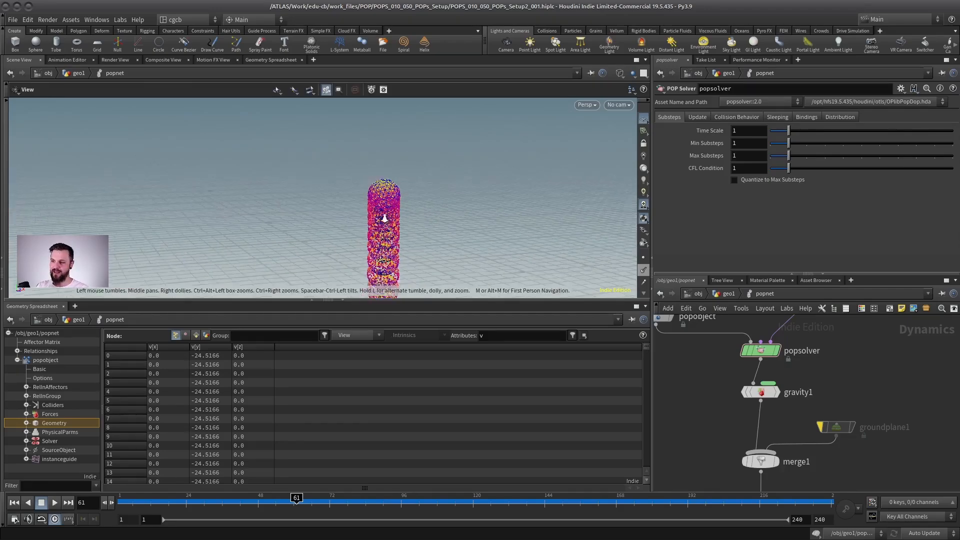
pyautogui.keyDown('alt'); pyautogui.moveTo(395, 285); pyautogui.dragTo(422, 214, button='middle'); pyautogui.keyUp('alt')
pyautogui.keyDown('alt'); pyautogui.moveTo(422, 214); pyautogui.dragTo(371, 187, button='right'); pyautogui.keyUp('alt')
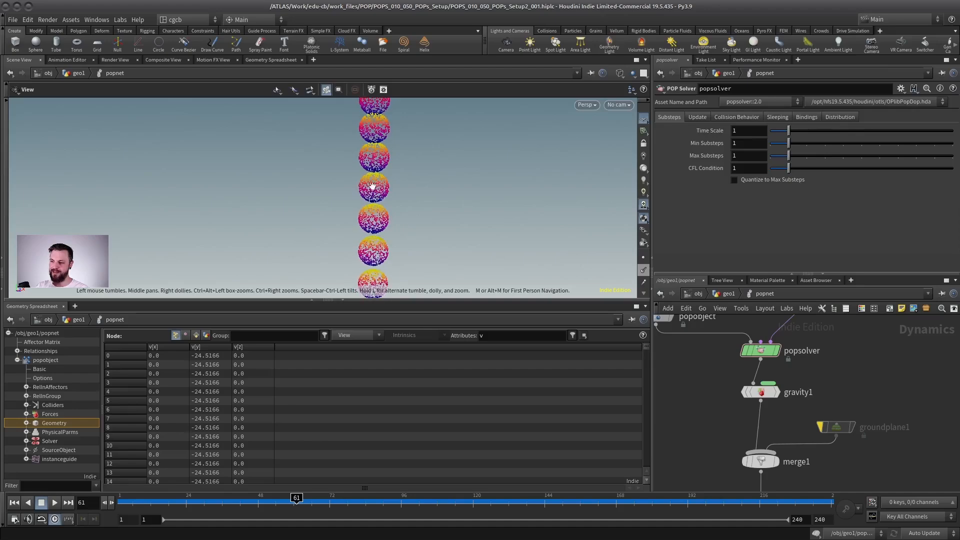
pyautogui.keyDown('alt'); pyautogui.moveTo(375, 275); pyautogui.dragTo(328, 161, button='right'); pyautogui.keyUp('alt')
pyautogui.keyDown('alt'); pyautogui.moveTo(327, 161); pyautogui.dragTo(350, 125); pyautogui.keyUp('alt')
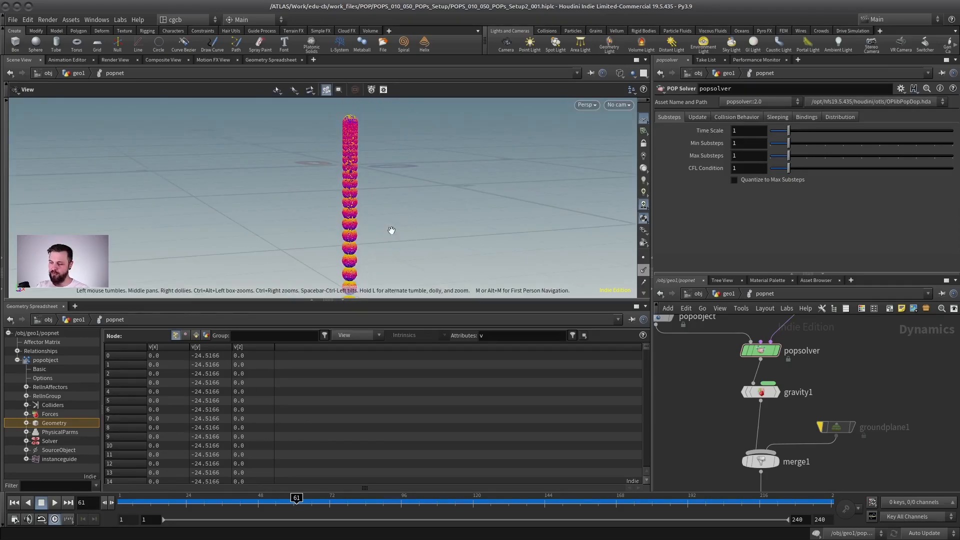
pyautogui.keyDown('alt'); pyautogui.moveTo(392, 229); pyautogui.dragTo(386, 155); pyautogui.keyUp('alt')
pyautogui.moveTo(433, 189); pyautogui.dragTo(328, 189)
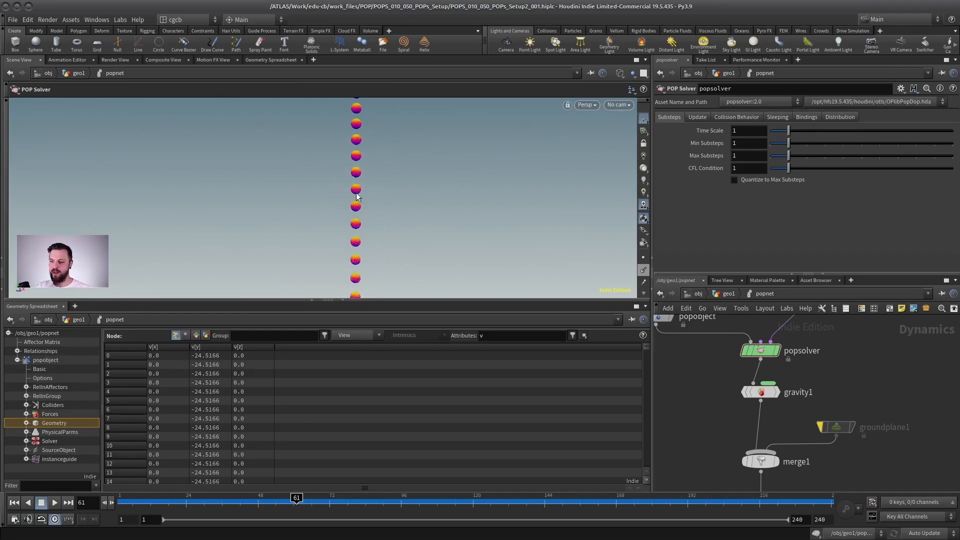
pyautogui.scroll(3, 367, 197)
pyautogui.scroll(2, 357, 196)
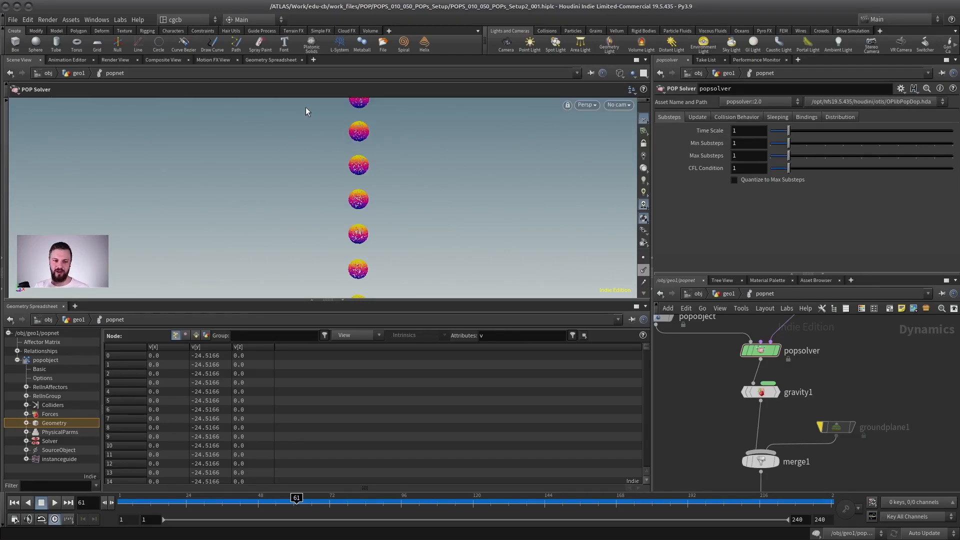
# Enlarge the viewport by shrinking the geometry spreadsheet pane and examine the spacing of the falling particle spheres.
pyautogui.keyDown('alt'); pyautogui.moveTo(400, 229); pyautogui.dragTo(407, 171, button='right'); pyautogui.keyUp('alt')
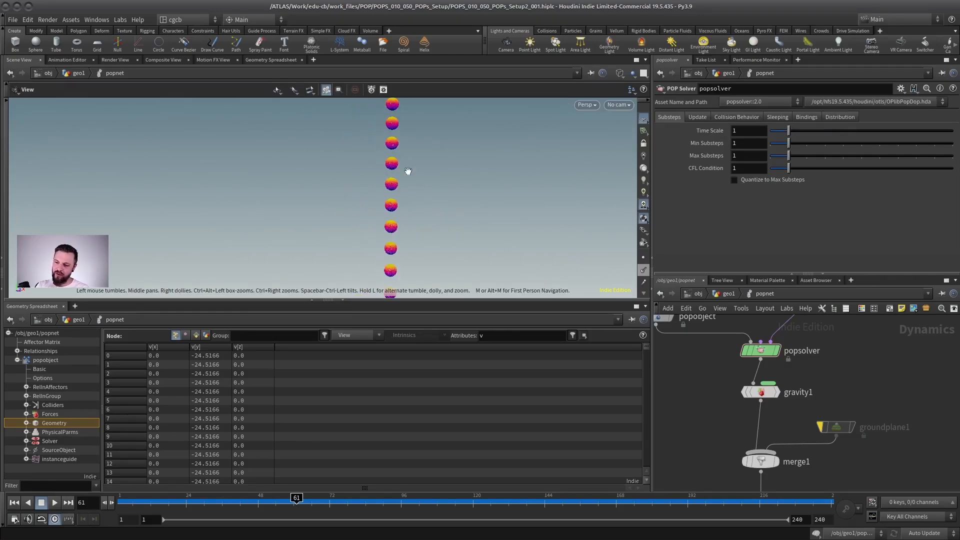
pyautogui.keyDown('alt'); pyautogui.moveTo(407, 171); pyautogui.dragTo(393, 233, button='middle'); pyautogui.keyUp('alt')
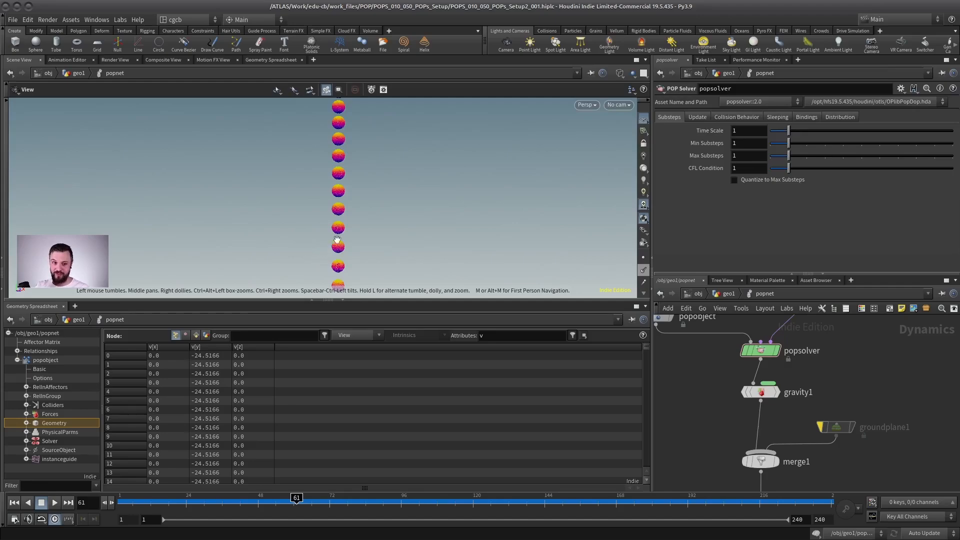
pyautogui.moveTo(336, 242); pyautogui.dragTo(325, 135)
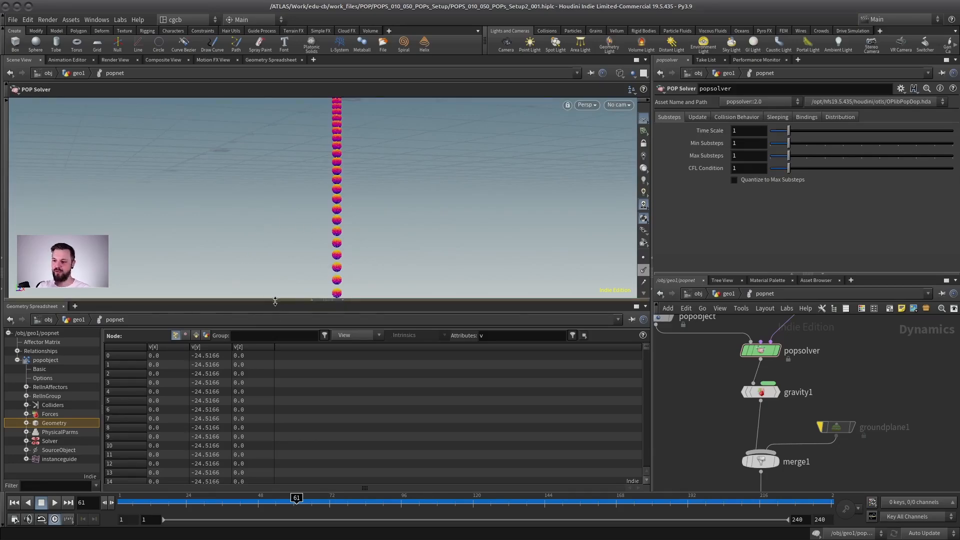
pyautogui.moveTo(280, 302); pyautogui.dragTo(290, 371)
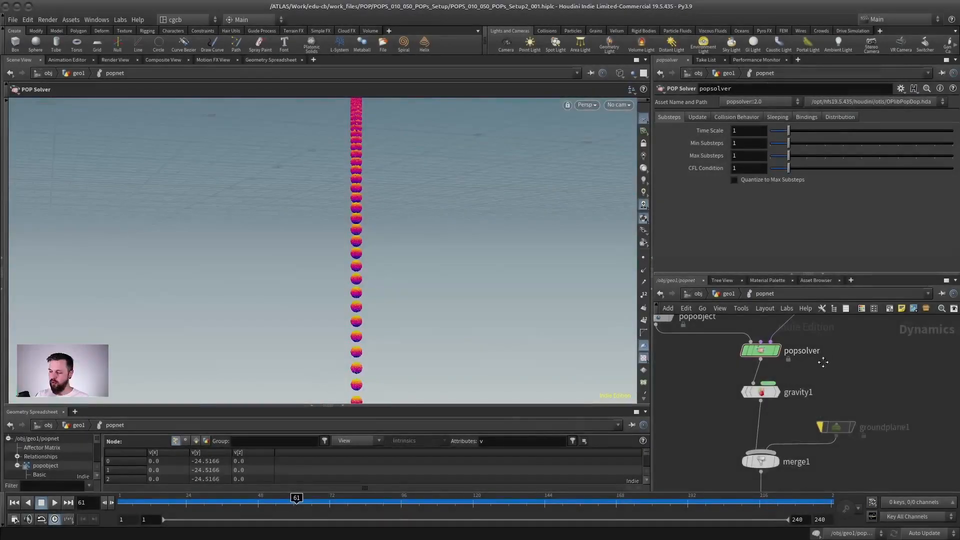
pyautogui.scroll(-2, 789, 366)
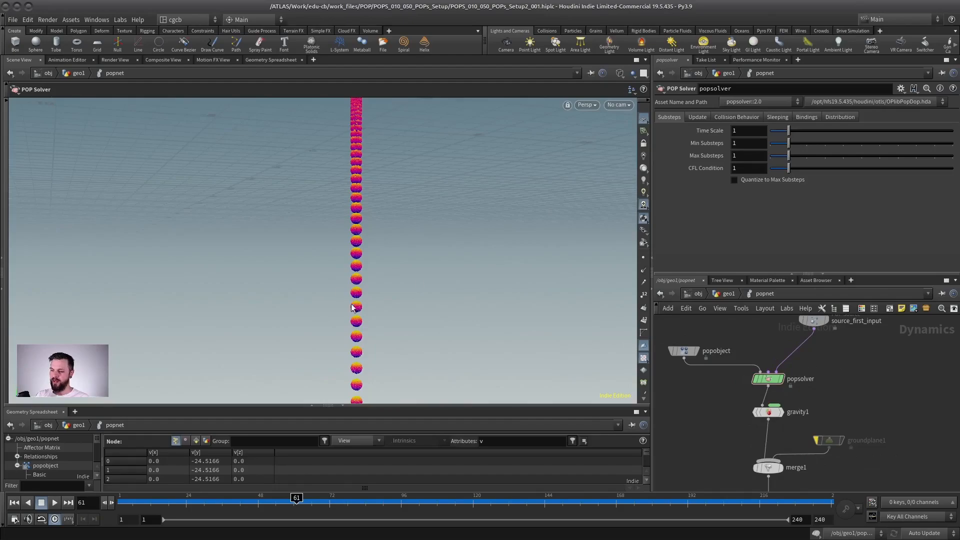
# Look closely at the popsolver node and its substep parameters in the POP network.
pyautogui.scroll(2, 815, 378)
pyautogui.moveTo(784, 378); pyautogui.dragTo(810, 376, button='middle')
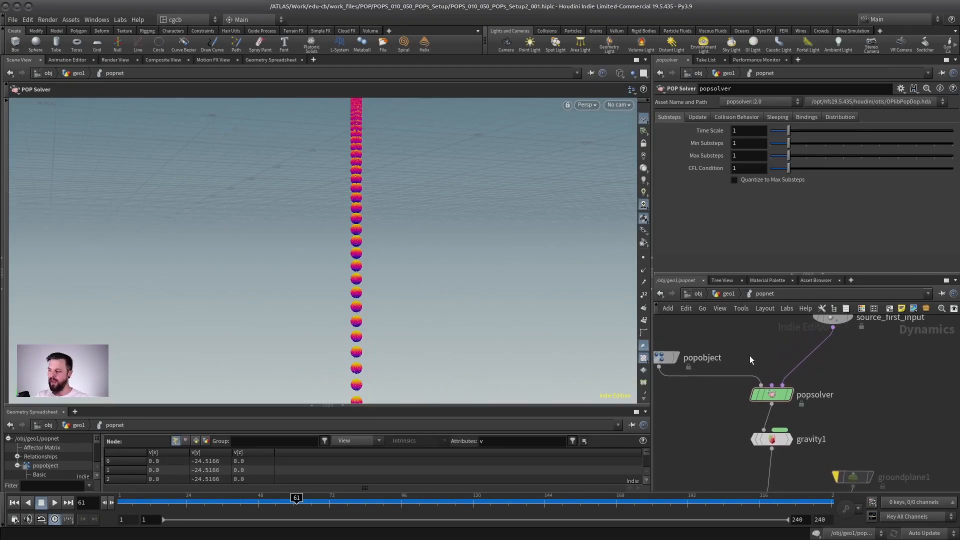
pyautogui.scroll(-1, 839, 373)
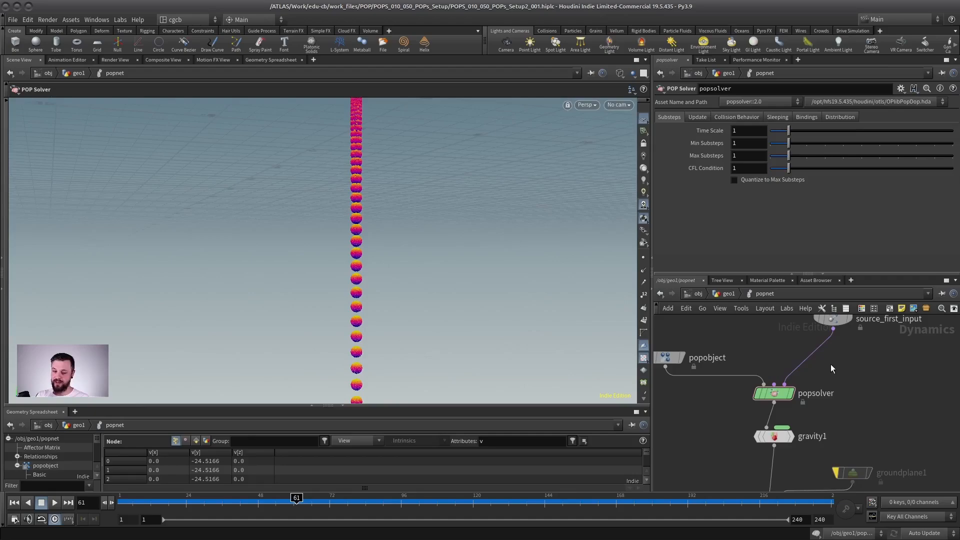
pyautogui.scroll(3, 815, 400)
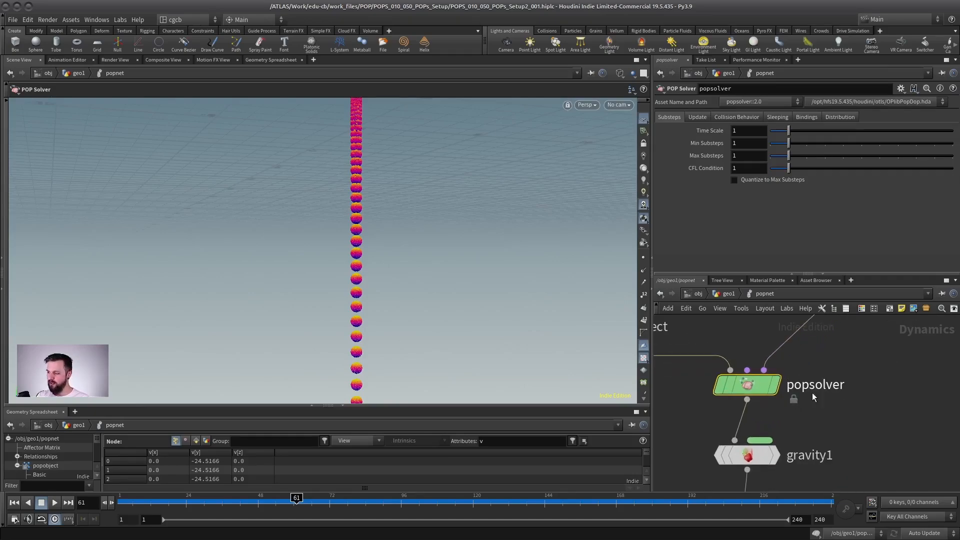
pyautogui.moveTo(743, 388)
pyautogui.mouseDown()
pyautogui.moveTo(739, 351)
pyautogui.moveTo(772, 371)
pyautogui.moveTo(743, 379)
pyautogui.mouseUp()
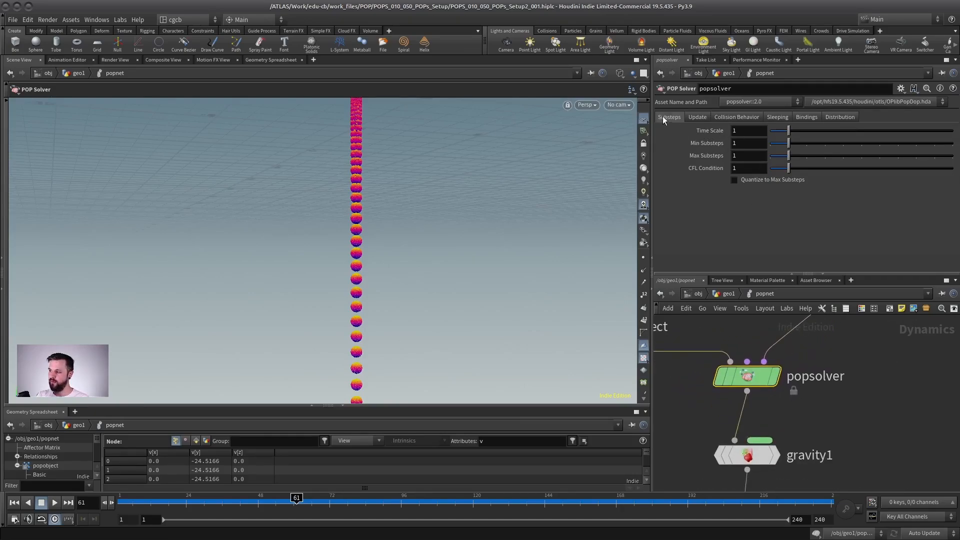
pyautogui.scroll(-2, 842, 341)
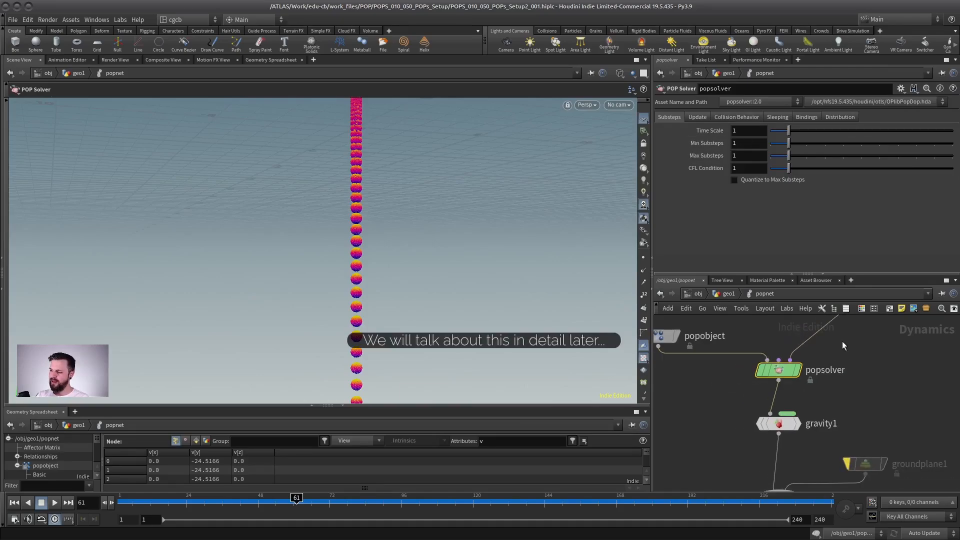
pyautogui.scroll(-1, 820, 364)
pyautogui.scroll(-2, 816, 363)
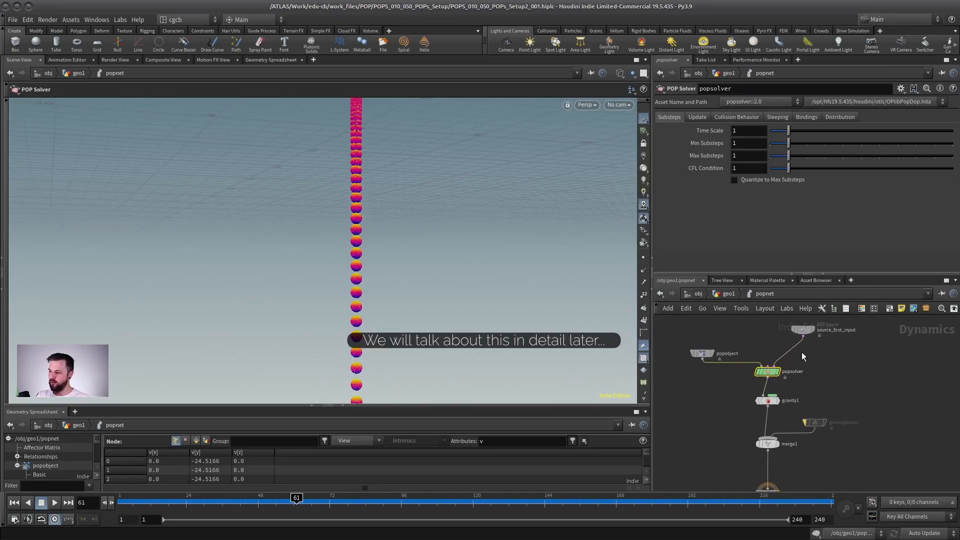
# Go up to the geo1 network, look at the popnet node, and return inside popnet.
pyautogui.click(725, 293)
pyautogui.moveTo(868, 420); pyautogui.dragTo(760, 457)
pyautogui.moveTo(736, 417); pyautogui.dragTo(673, 375, button='middle')
pyautogui.moveTo(761, 404)
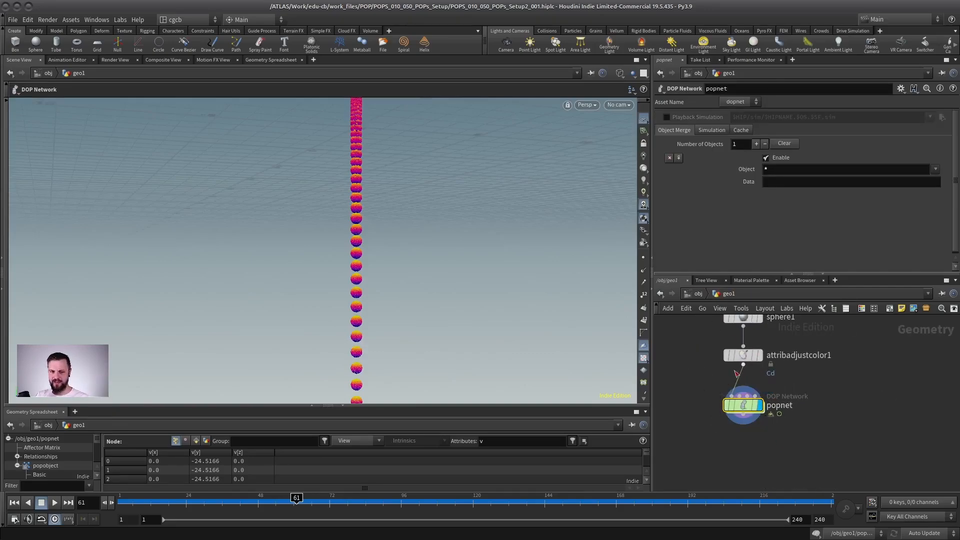
pyautogui.doubleClick(743, 405)
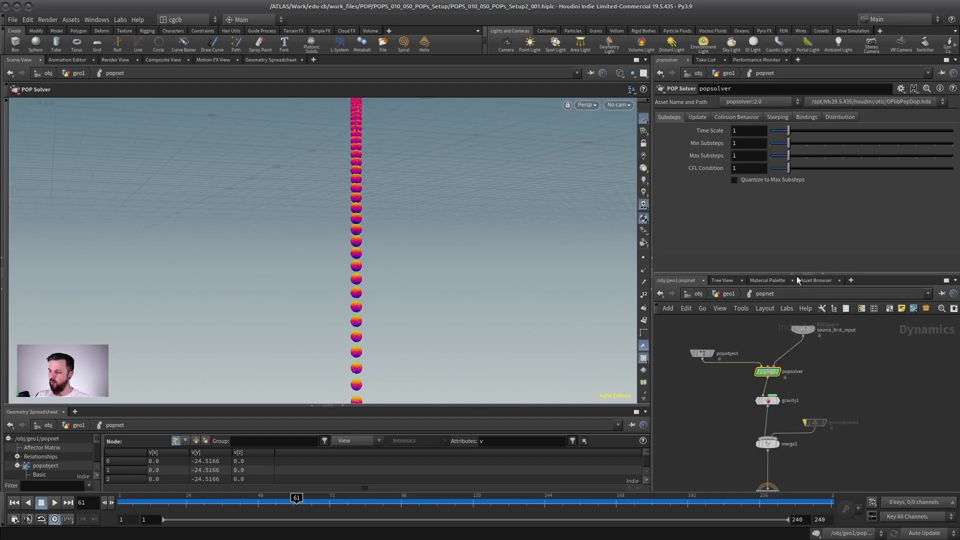
# Enlarge the network pane and review the popobject, popsolver, gravity1, merge1 and output nodes in turn.
pyautogui.moveTo(808, 274); pyautogui.dragTo(808, 186)
pyautogui.click(806, 284)
pyautogui.click(704, 309)
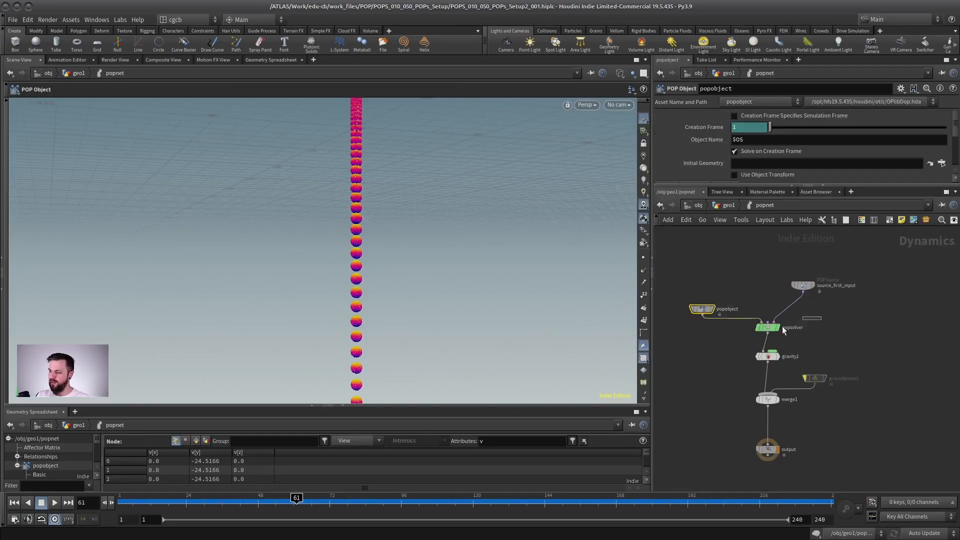
pyautogui.moveTo(782, 327); pyautogui.dragTo(746, 338)
pyautogui.moveTo(800, 346); pyautogui.dragTo(800, 414)
pyautogui.moveTo(851, 360); pyautogui.dragTo(799, 395)
pyautogui.moveTo(870, 435); pyautogui.dragTo(714, 466)
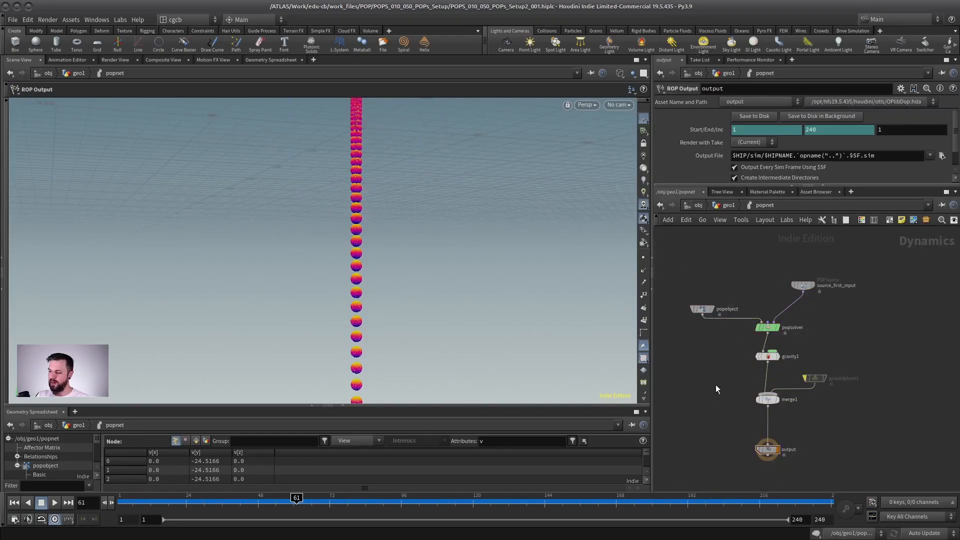
pyautogui.scroll(-3, 715, 385)
pyautogui.moveTo(706, 374); pyautogui.dragTo(701, 393, button='middle')
pyautogui.scroll(3, 786, 353)
pyautogui.moveTo(795, 337); pyautogui.dragTo(833, 314, button='middle')
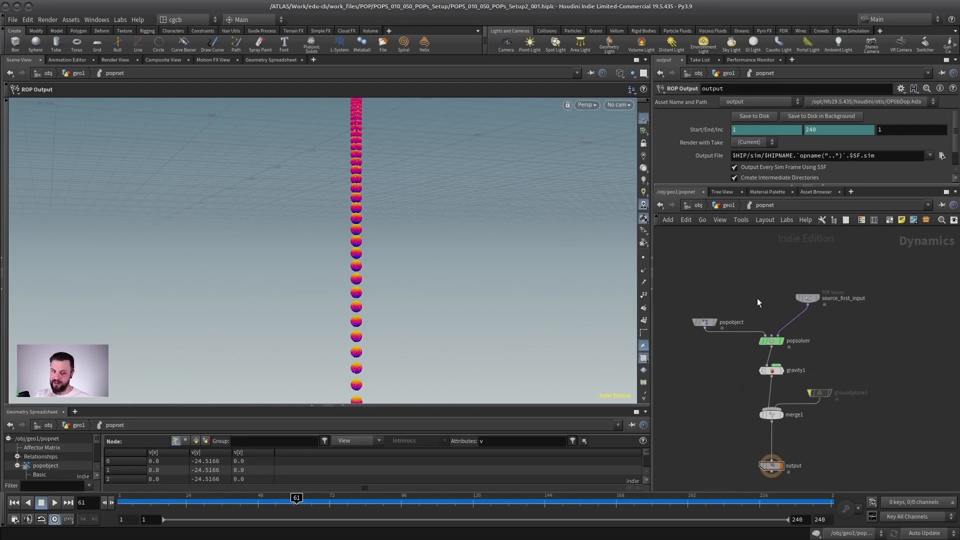
pyautogui.moveTo(760, 282); pyautogui.dragTo(762, 286, button='middle')
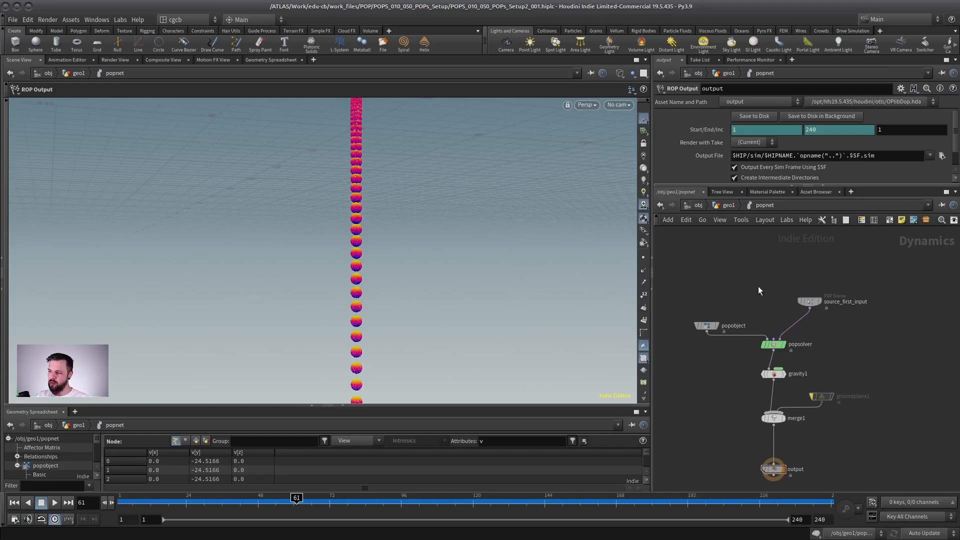
# Go up to the geo1 network and set the popnet node's simulation Substeps to 3.
pyautogui.click(728, 206)
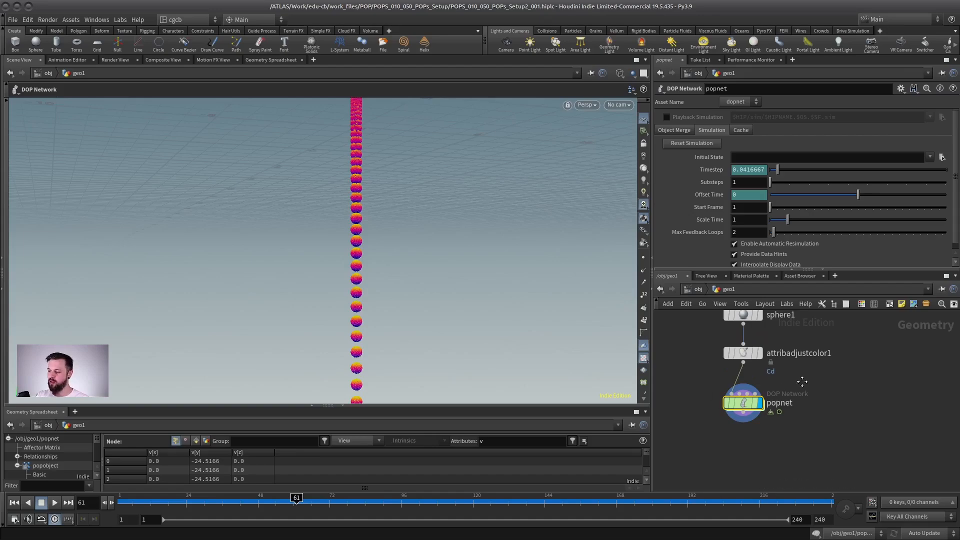
pyautogui.moveTo(803, 382); pyautogui.dragTo(816, 396, button='middle')
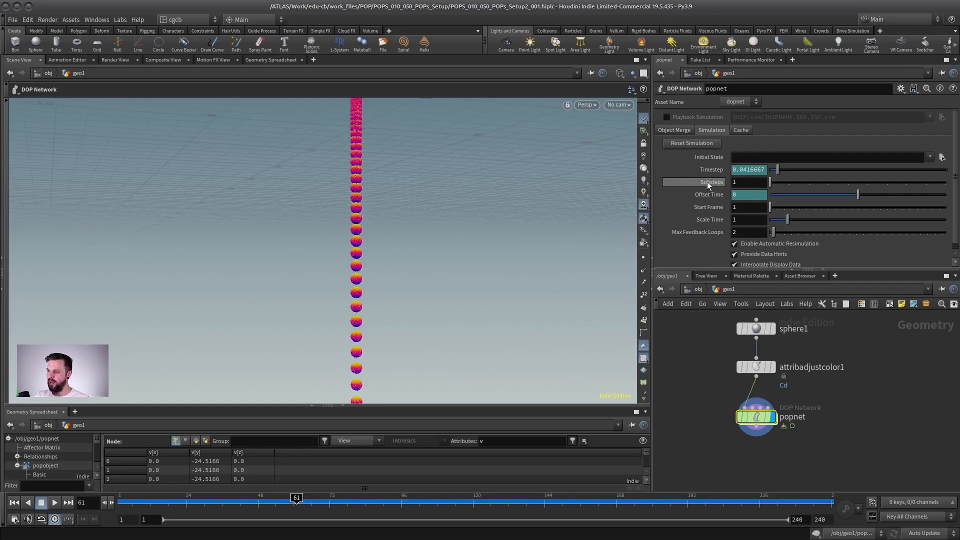
pyautogui.click(739, 182)
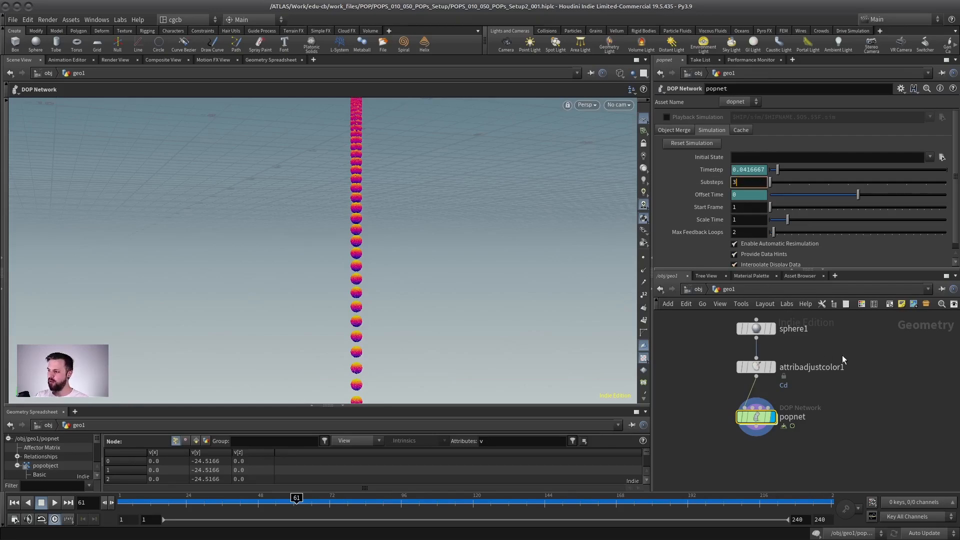
pyautogui.write('3')
pyautogui.press('Return')
# Frame the emitter sphere at frame 1, play the simulation and stop playback at frame 172.
pyautogui.click(16, 505)
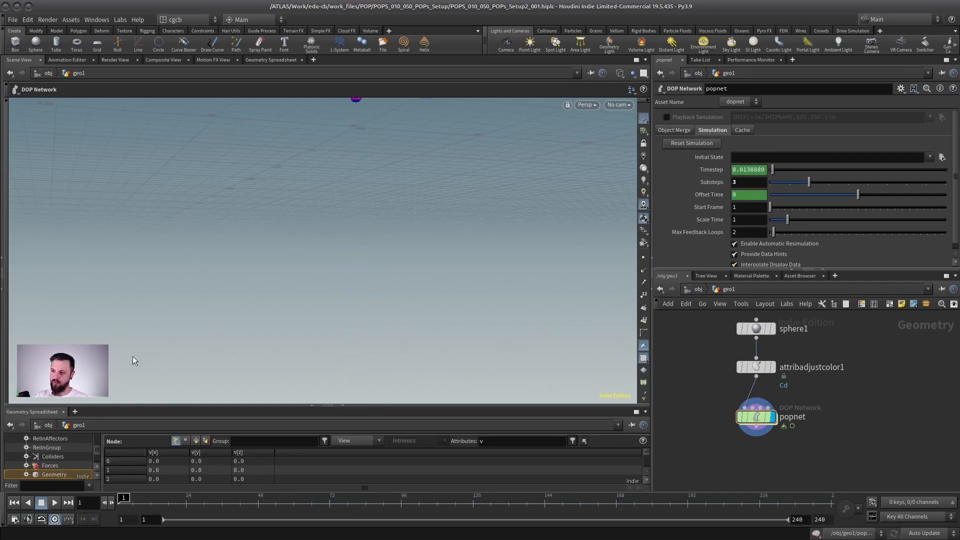
pyautogui.keyDown('alt'); pyautogui.moveTo(361, 162); pyautogui.dragTo(355, 212); pyautogui.keyUp('alt')
pyautogui.keyDown('alt'); pyautogui.moveTo(356, 212); pyautogui.dragTo(387, 212, button='right'); pyautogui.keyUp('alt')
pyautogui.press('Escape')
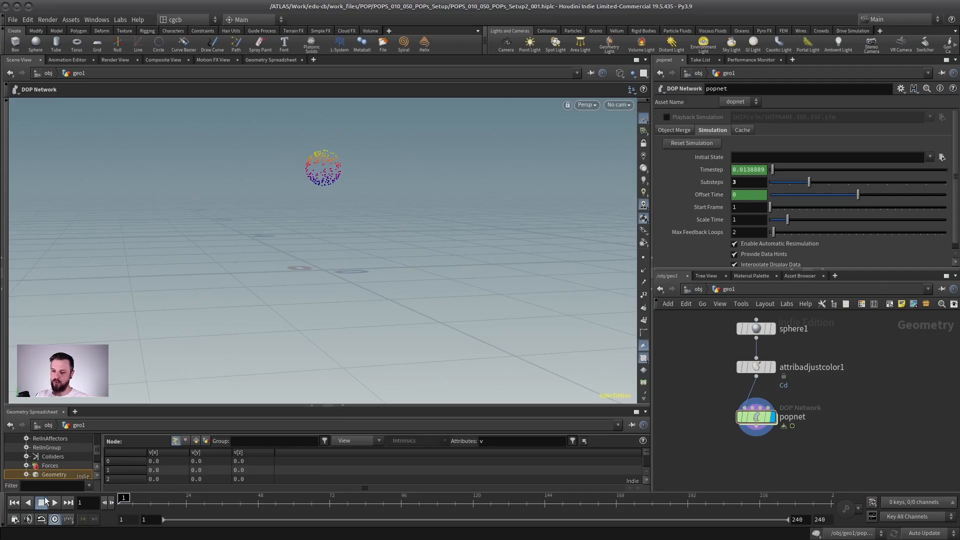
pyautogui.press('Up')
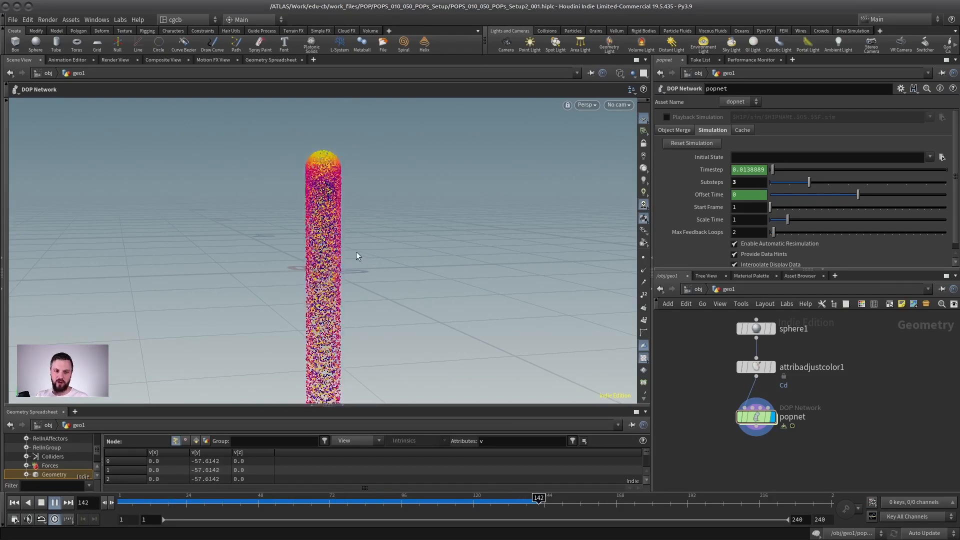
pyautogui.click(54, 503)
# Examine the density and gaps of the particle stream from the emitter down to its lower end.
pyautogui.keyDown('alt'); pyautogui.moveTo(412, 273); pyautogui.dragTo(155, 295, button='right'); pyautogui.keyUp('alt')
pyautogui.keyDown('alt'); pyautogui.moveTo(350, 336); pyautogui.dragTo(347, 291); pyautogui.keyUp('alt')
pyautogui.keyDown('alt'); pyautogui.moveTo(290, 322); pyautogui.dragTo(289, 150, button='middle'); pyautogui.keyUp('alt')
pyautogui.moveTo(295, 304)
pyautogui.keyDown('alt'); pyautogui.mouseDown(button='middle')
pyautogui.moveTo(295, 165)
pyautogui.moveTo(287, 187)
pyautogui.mouseUp(button='middle'); pyautogui.keyUp('alt')
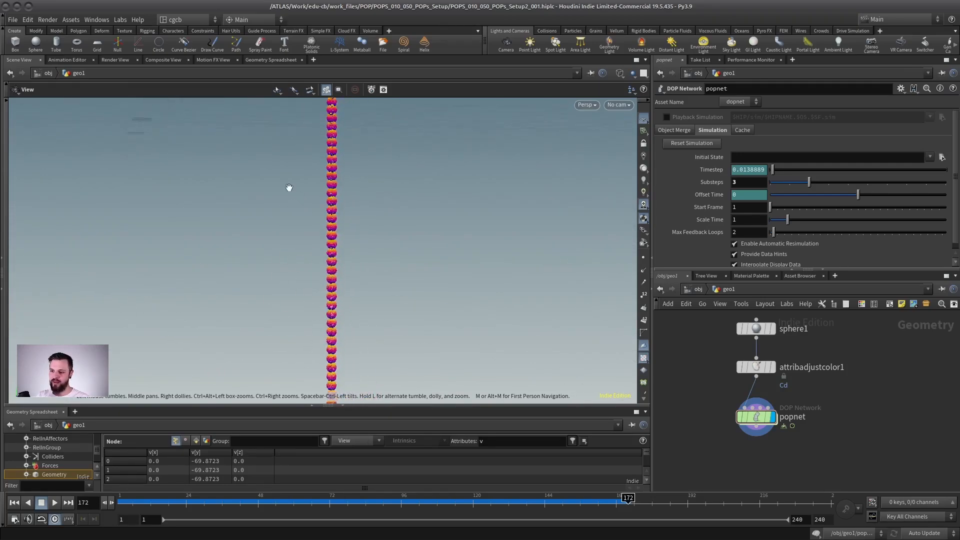
pyautogui.moveTo(294, 313)
pyautogui.mouseDown(button='middle')
pyautogui.moveTo(283, 287)
pyautogui.moveTo(291, 178)
pyautogui.mouseUp(button='middle')
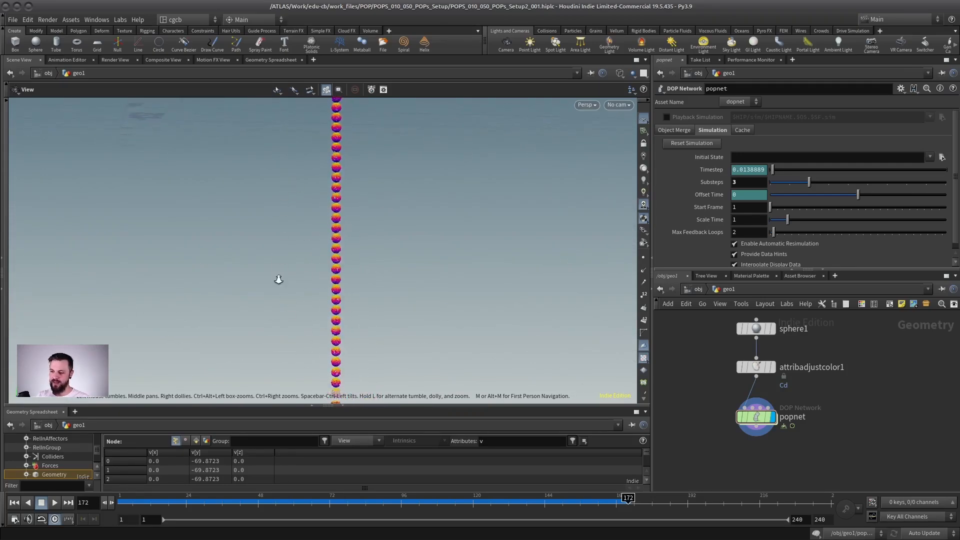
pyautogui.moveTo(277, 281); pyautogui.dragTo(291, 190, button='right')
pyautogui.moveTo(291, 191); pyautogui.dragTo(268, 388, button='middle')
pyautogui.moveTo(254, 245); pyautogui.dragTo(270, 289, button='middle')
pyautogui.moveTo(270, 289); pyautogui.dragTo(418, 280, button='right')
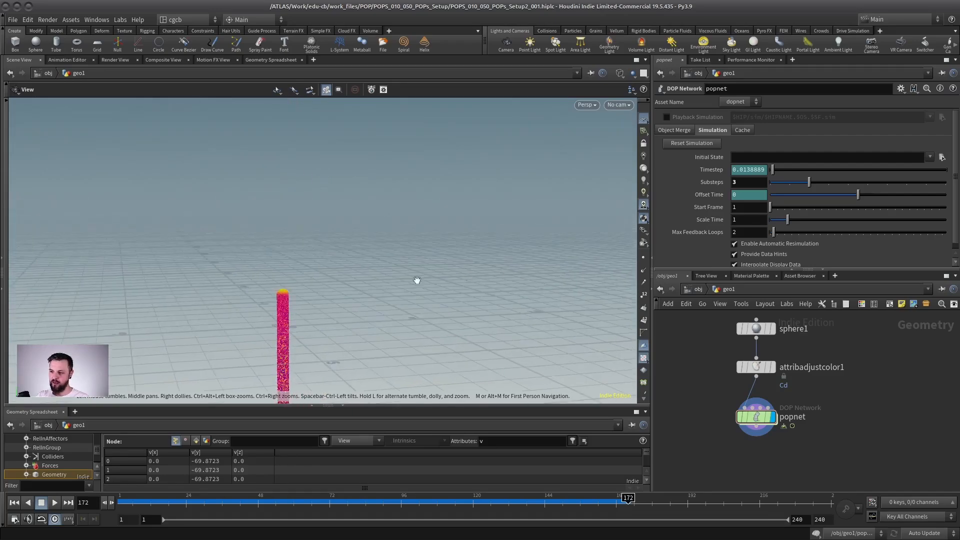
pyautogui.moveTo(290, 317); pyautogui.dragTo(395, 281, button='middle')
pyautogui.moveTo(395, 281); pyautogui.dragTo(431, 267, button='right')
pyautogui.moveTo(431, 268); pyautogui.dragTo(348, 181, button='middle')
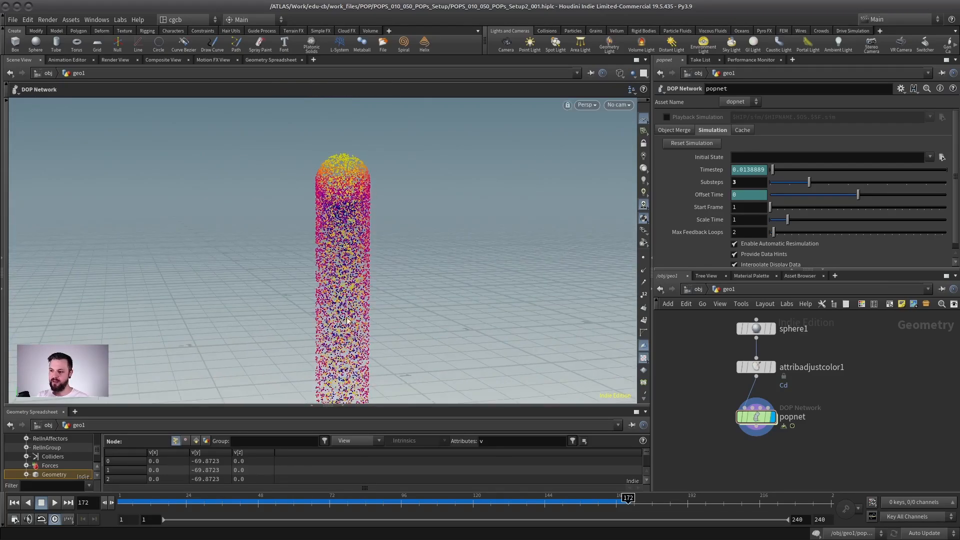
pyautogui.moveTo(366, 267); pyautogui.dragTo(383, 227, button='right')
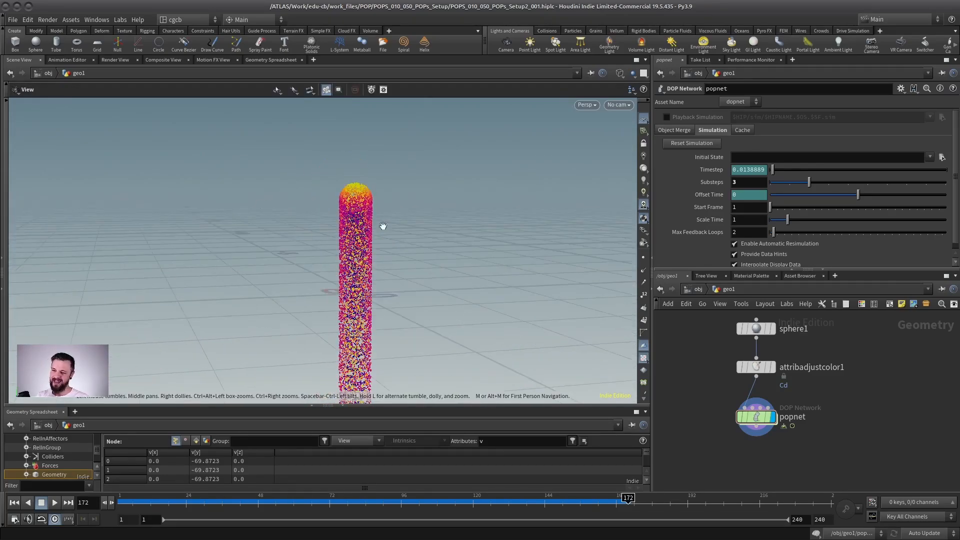
pyautogui.moveTo(383, 227); pyautogui.dragTo(343, 264)
pyautogui.moveTo(343, 264); pyautogui.dragTo(313, 213, button='right')
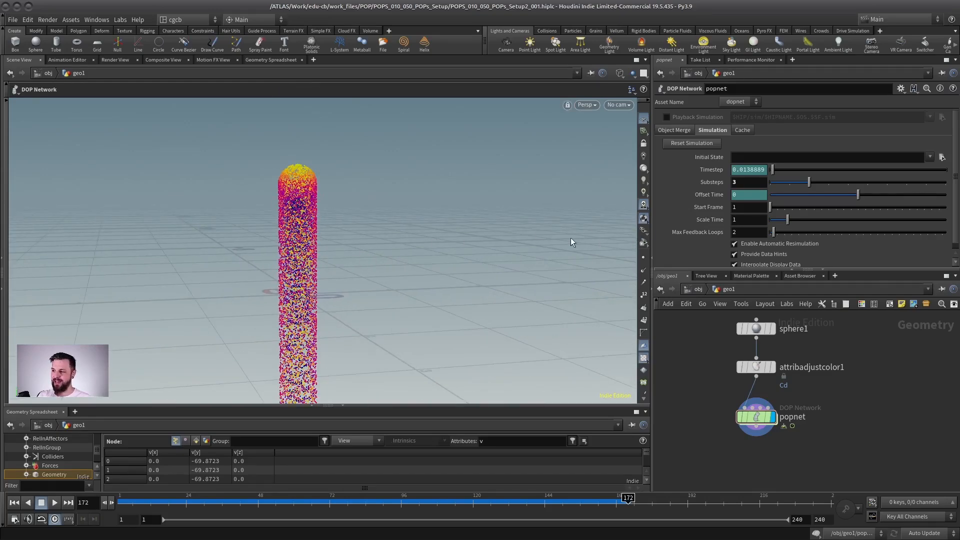
pyautogui.moveTo(346, 263); pyautogui.dragTo(415, 258, button='middle')
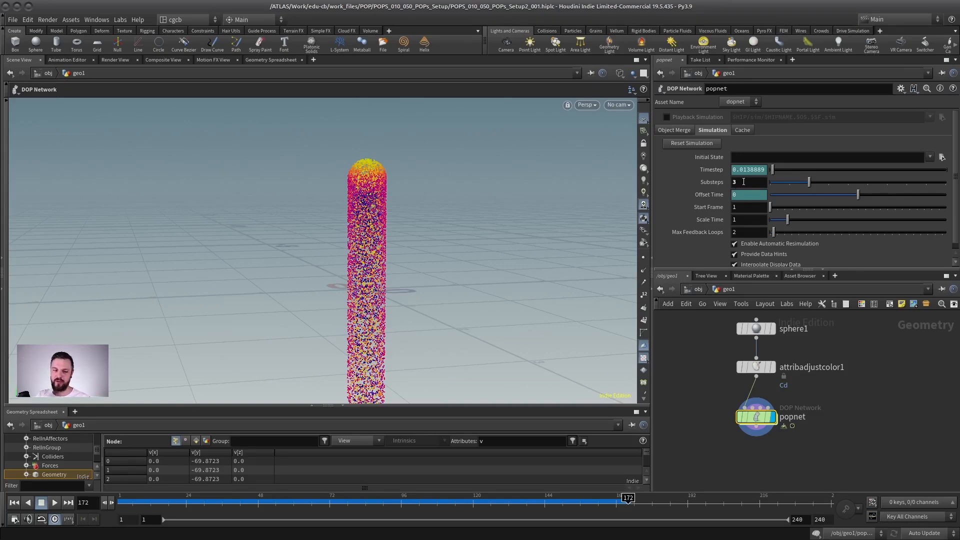
# Return to frame 1 and set the popnet node's simulation Substeps back to 1.
pyautogui.hotkey('ctrl', 'Up')
pyautogui.keyDown('alt'); pyautogui.moveTo(472, 186); pyautogui.dragTo(424, 173, button='right'); pyautogui.keyUp('alt')
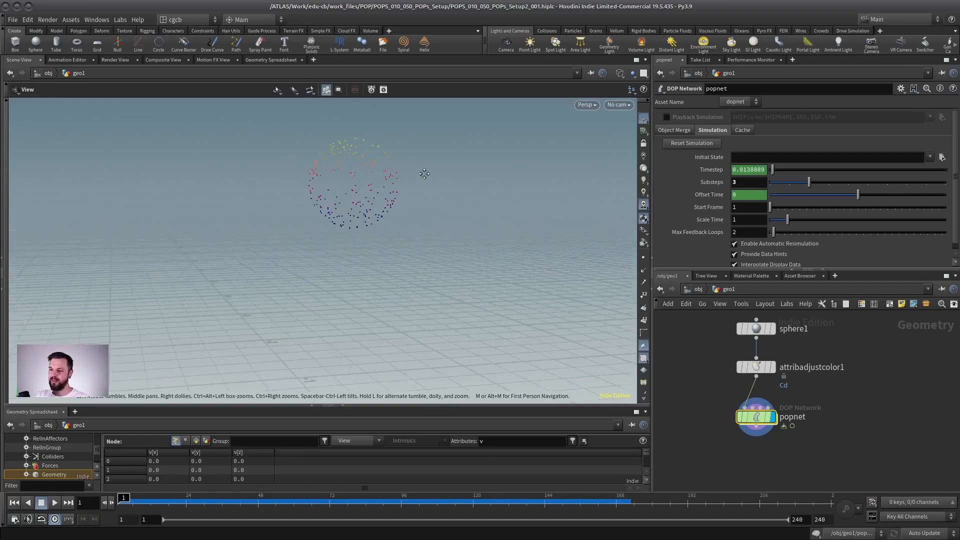
pyautogui.keyDown('alt'); pyautogui.moveTo(424, 174); pyautogui.dragTo(426, 235, button='middle'); pyautogui.keyUp('alt')
pyautogui.moveTo(743, 183); pyautogui.dragTo(675, 183)
pyautogui.write('1')
pyautogui.press('Return')
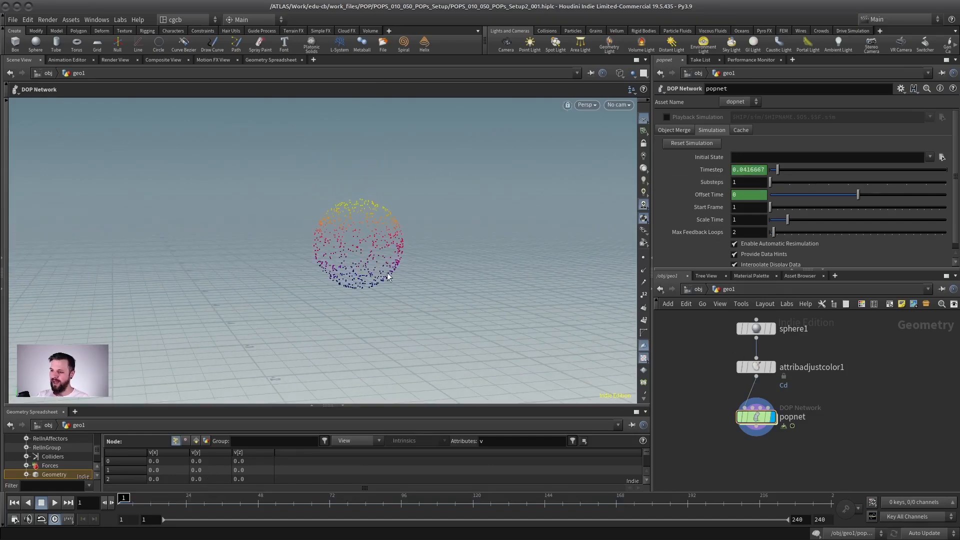
# Inspect the emitted particle sphere at frame 1 and enter the popnet network.
pyautogui.keyDown('alt'); pyautogui.moveTo(386, 276); pyautogui.dragTo(323, 276, button='right'); pyautogui.keyUp('alt')
pyautogui.keyDown('alt'); pyautogui.moveTo(323, 276); pyautogui.dragTo(329, 236, button='middle'); pyautogui.keyUp('alt')
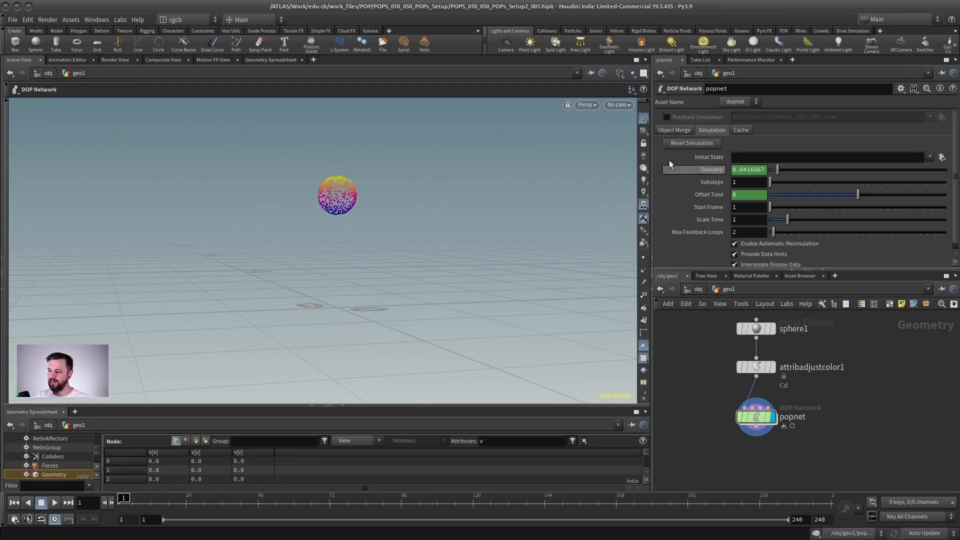
pyautogui.keyDown('alt'); pyautogui.moveTo(383, 213); pyautogui.dragTo(327, 208); pyautogui.keyUp('alt')
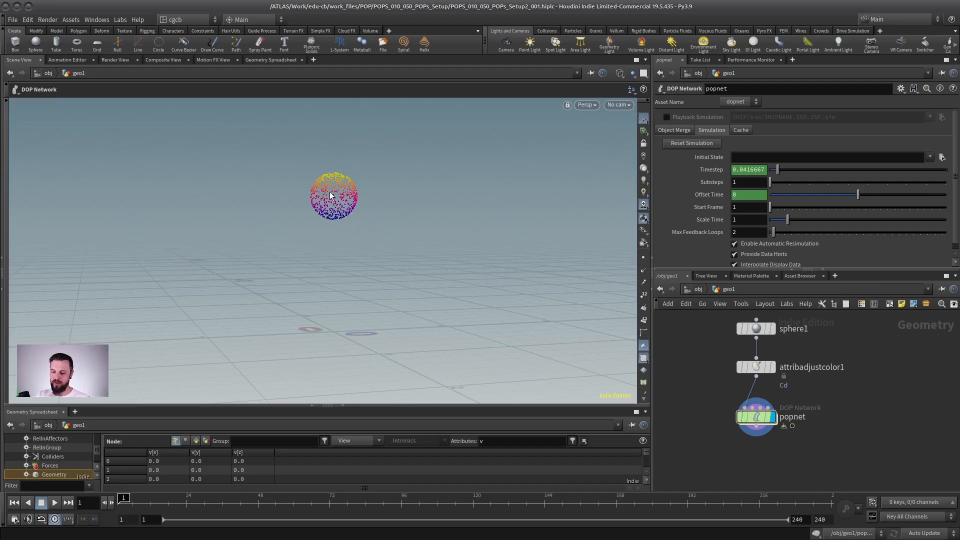
pyautogui.doubleClick(756, 416)
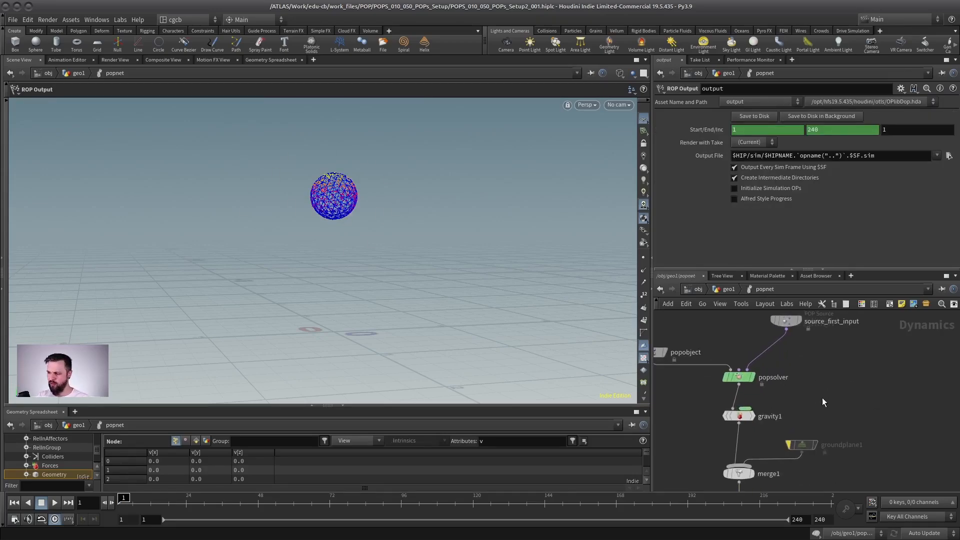
# Inspect the gravity1 node's force settings and view the emitter sphere up close at frame 1.
pyautogui.click(739, 416)
pyautogui.moveTo(788, 374); pyautogui.dragTo(807, 368, button='middle')
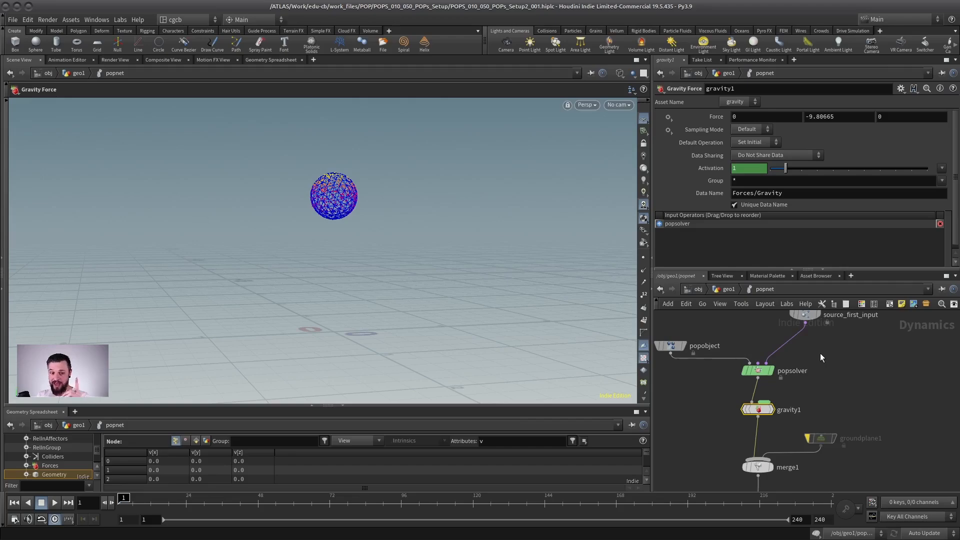
pyautogui.keyDown('alt'); pyautogui.moveTo(321, 175); pyautogui.dragTo(440, 161, button='right'); pyautogui.keyUp('alt')
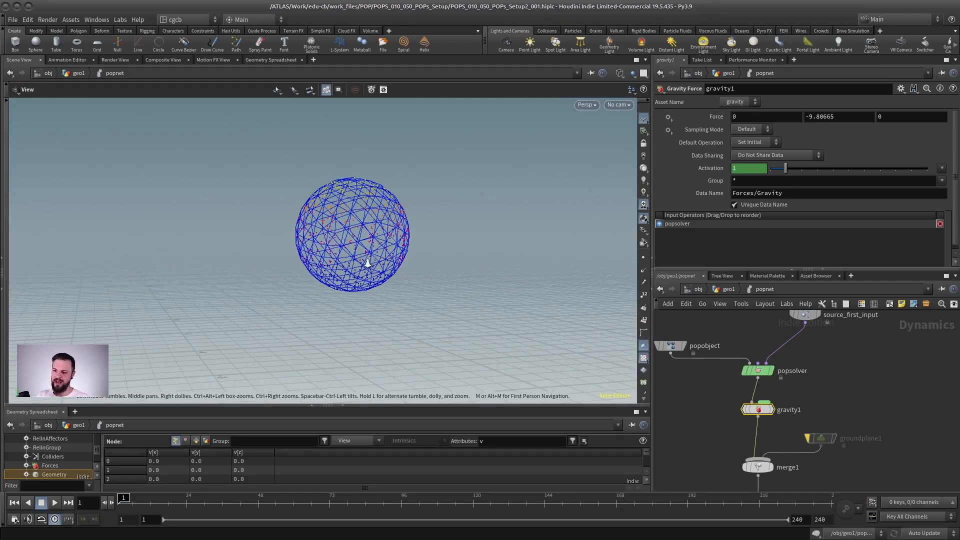
pyautogui.keyDown('alt'); pyautogui.moveTo(368, 262); pyautogui.dragTo(345, 243, button='right'); pyautogui.keyUp('alt')
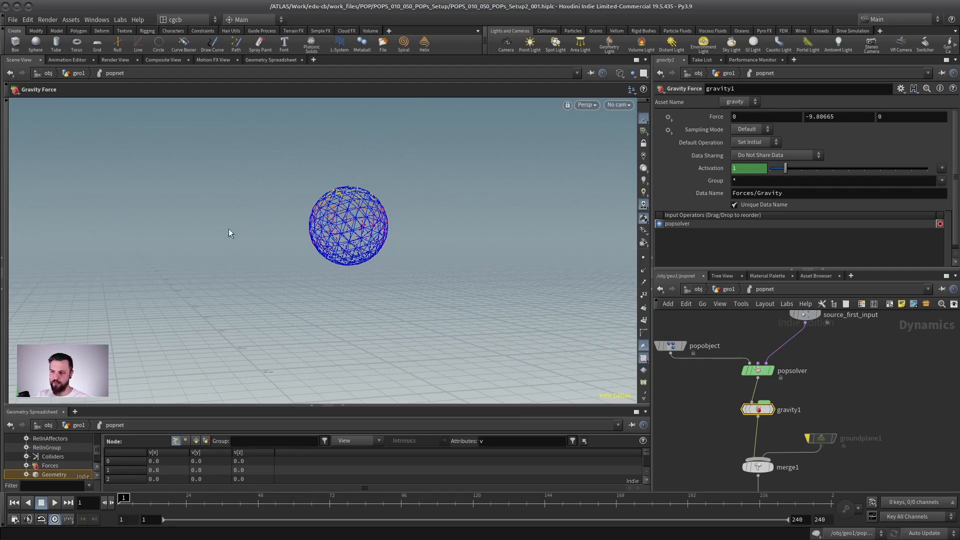
# Switch source_first_input's Initial Velocity to Set initial velocity and set the Velocity to 0, 0, 0.
pyautogui.moveTo(814, 354); pyautogui.dragTo(797, 390, button='middle')
pyautogui.click(803, 353)
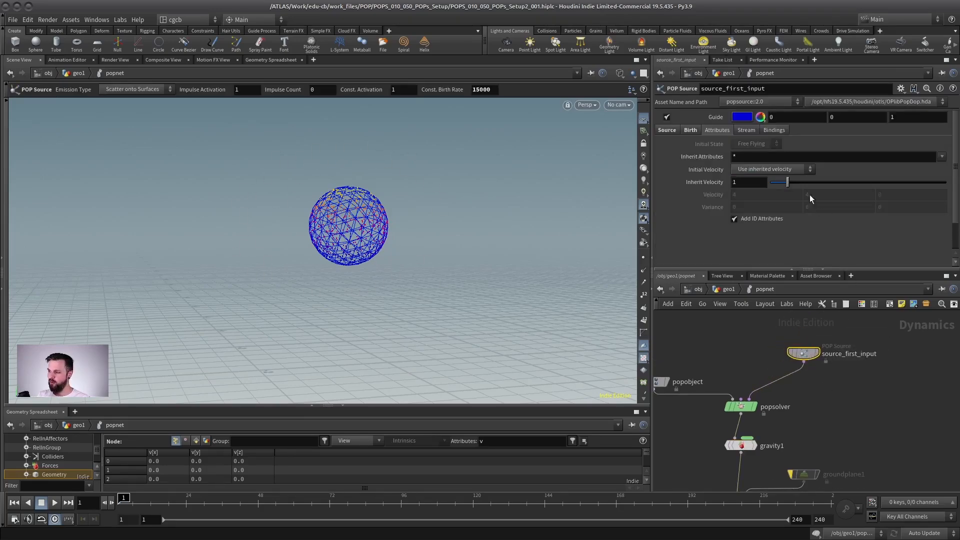
pyautogui.click(761, 169)
pyautogui.click(760, 179)
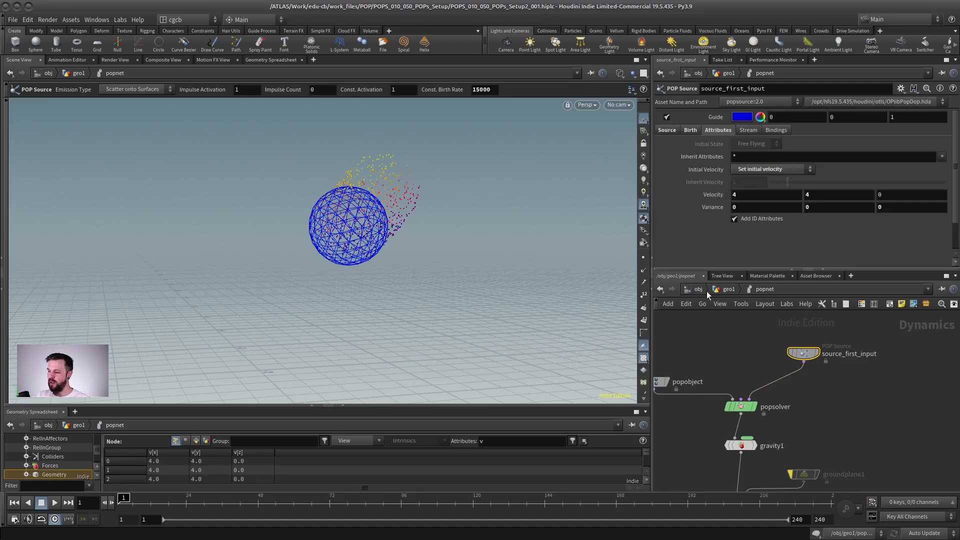
pyautogui.click(732, 196)
pyautogui.press('Tab')
pyautogui.write('0')
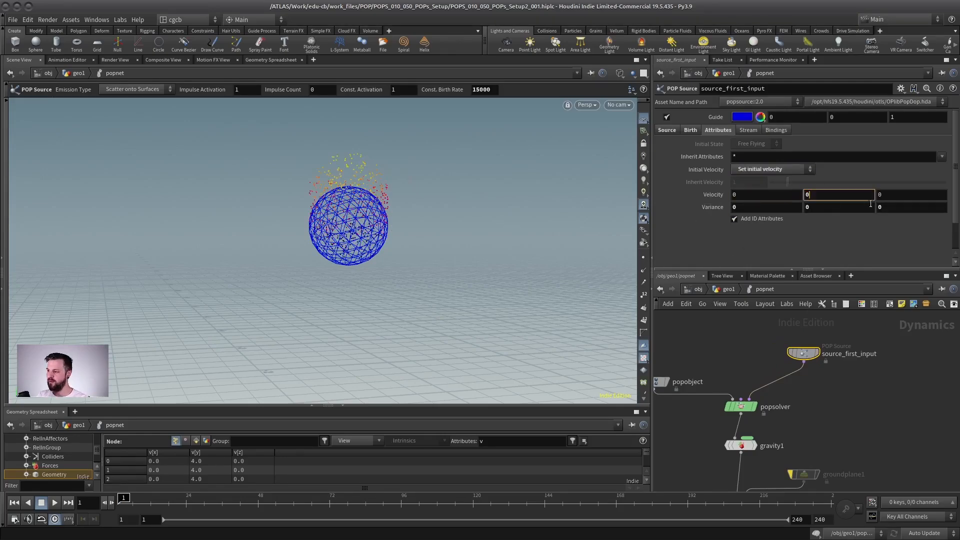
# Set the velocity Variance of source_first_input to 0.1 on the X, Y and Z axes.
pyautogui.press('Tab')
pyautogui.press('Tab')
pyautogui.write('0.1')
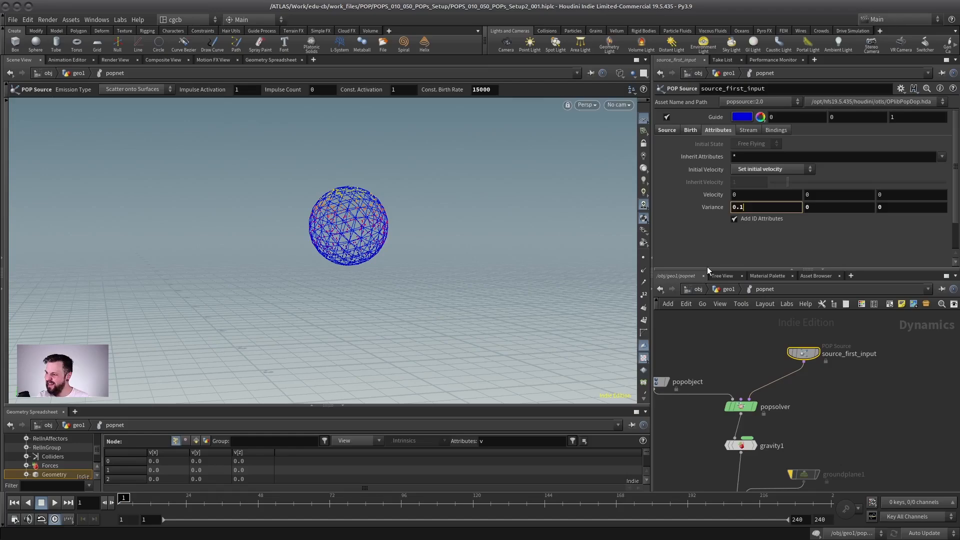
pyautogui.press('Tab')
pyautogui.write('.1')
pyautogui.press('Tab')
pyautogui.write('.1')
pyautogui.press('Return')
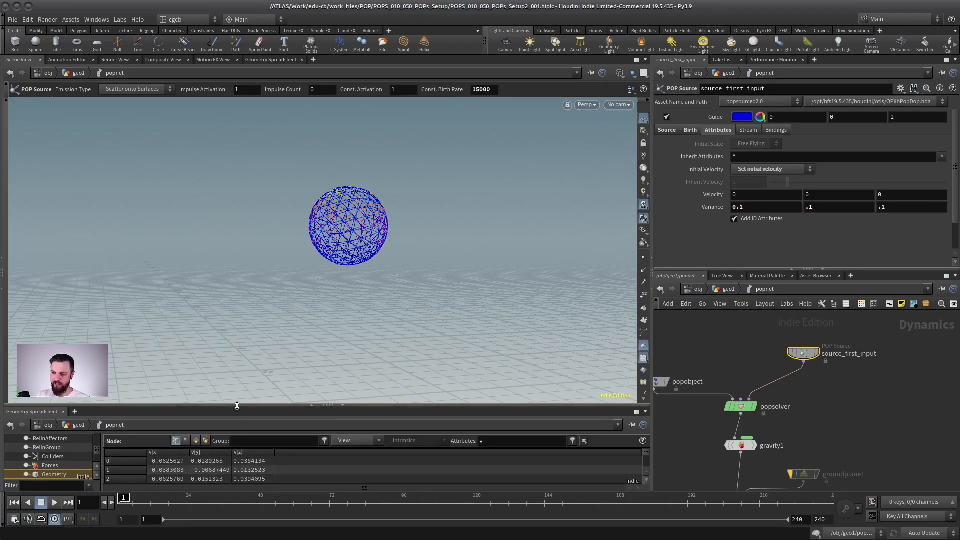
# Check the particles' velocity values in the spreadsheet, play the simulation and stop it at frame 194.
pyautogui.moveTo(646, 452); pyautogui.dragTo(647, 455)
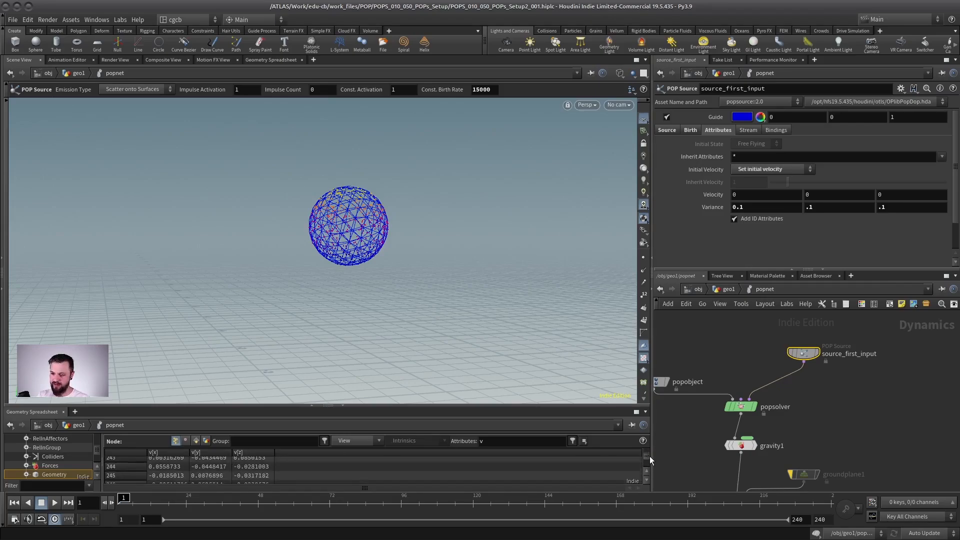
pyautogui.click(54, 502)
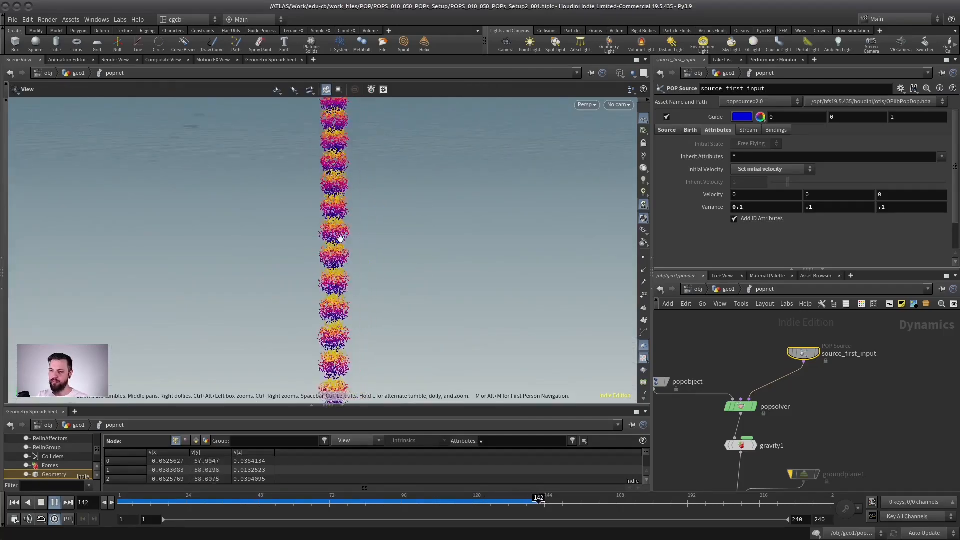
pyautogui.press('Return')
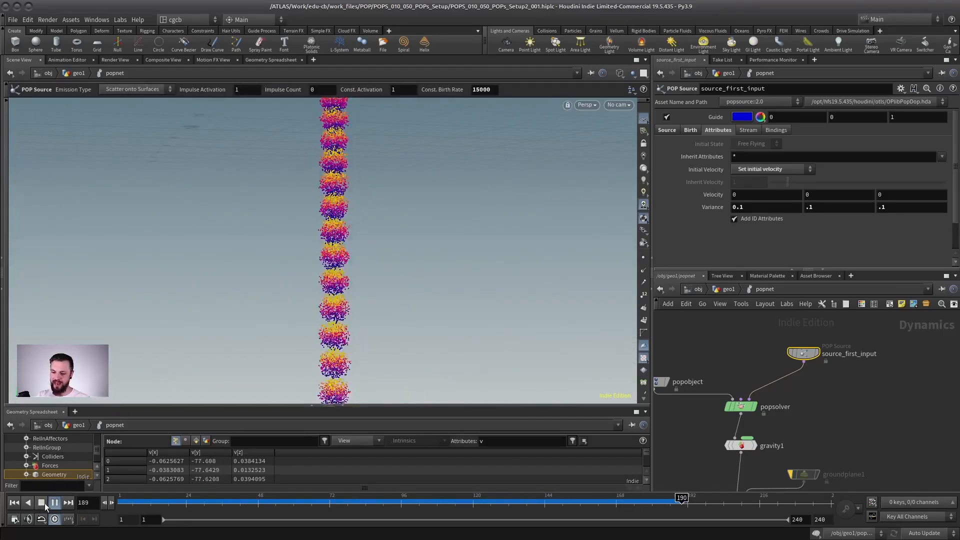
pyautogui.click(42, 502)
pyautogui.keyDown('alt'); pyautogui.moveTo(341, 244); pyautogui.dragTo(317, 231); pyautogui.keyUp('alt')
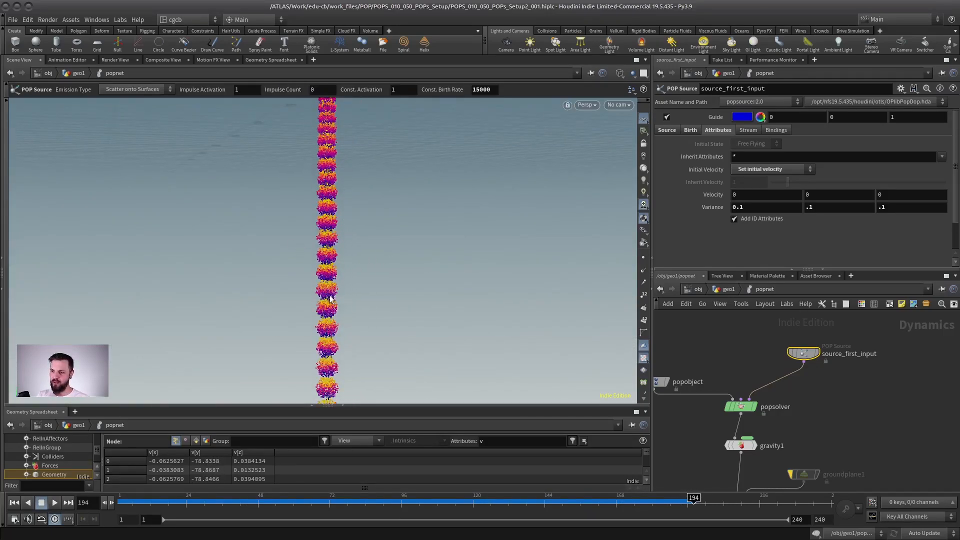
# Set the Y component of source_first_input's velocity Variance to 1.
pyautogui.click(819, 209)
pyautogui.write('1')
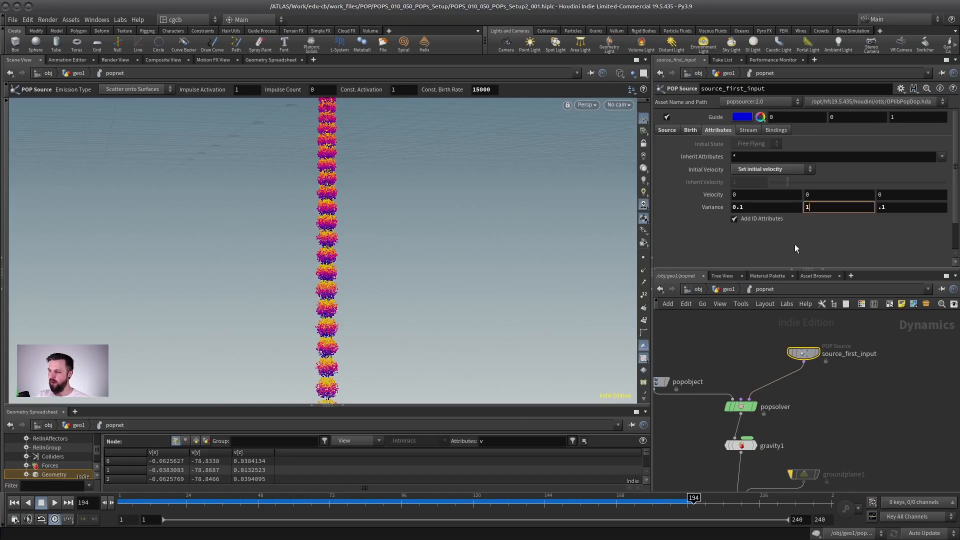
pyautogui.press('Return')
# Replay the simulation from frame 1 and examine how evenly the particle stream is filled.
pyautogui.click(15, 504)
pyautogui.click(54, 505)
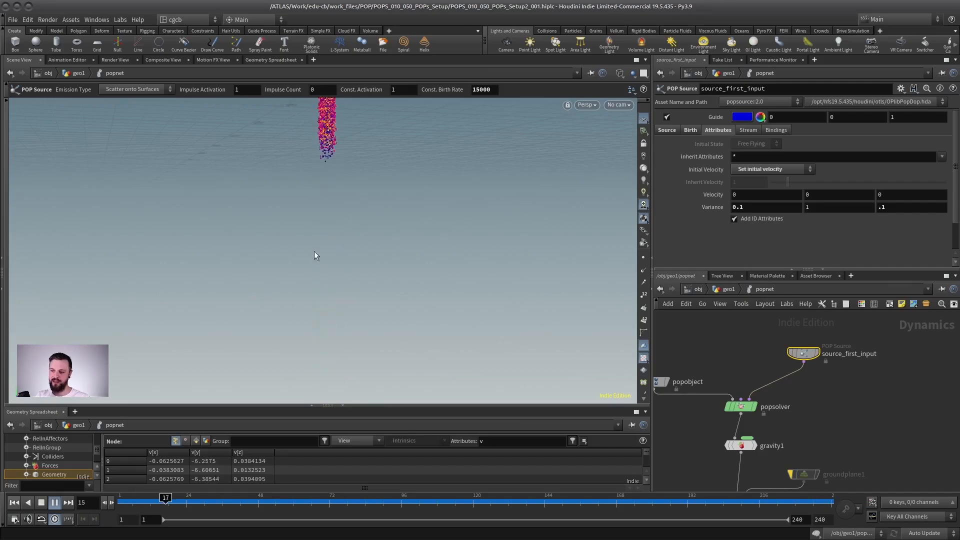
pyautogui.keyDown('alt'); pyautogui.moveTo(314, 251); pyautogui.dragTo(355, 200); pyautogui.keyUp('alt')
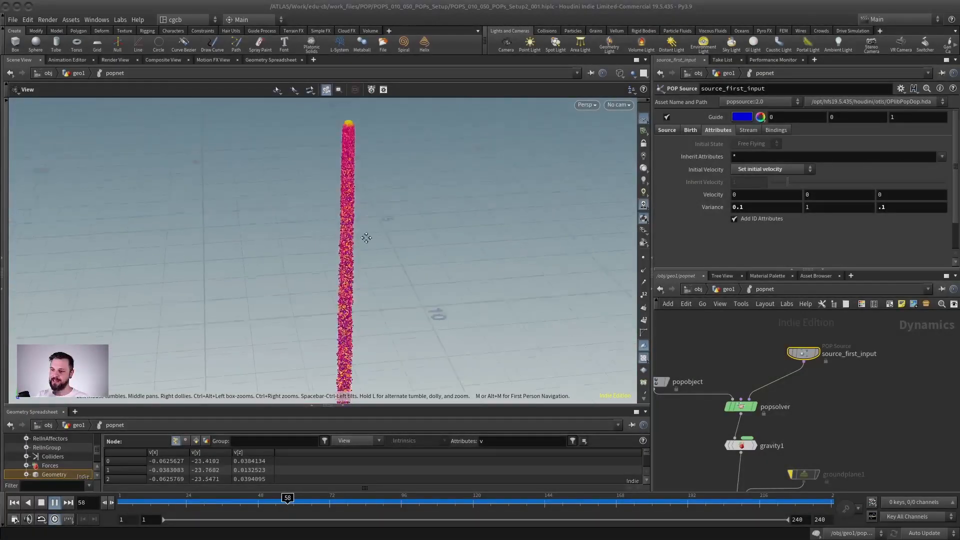
pyautogui.moveTo(364, 235); pyautogui.dragTo(375, 253)
pyautogui.moveTo(375, 252); pyautogui.dragTo(338, 253, button='middle')
# Return to frame 1 and frame the emitted particle sphere above the grid origin.
pyautogui.click(15, 505)
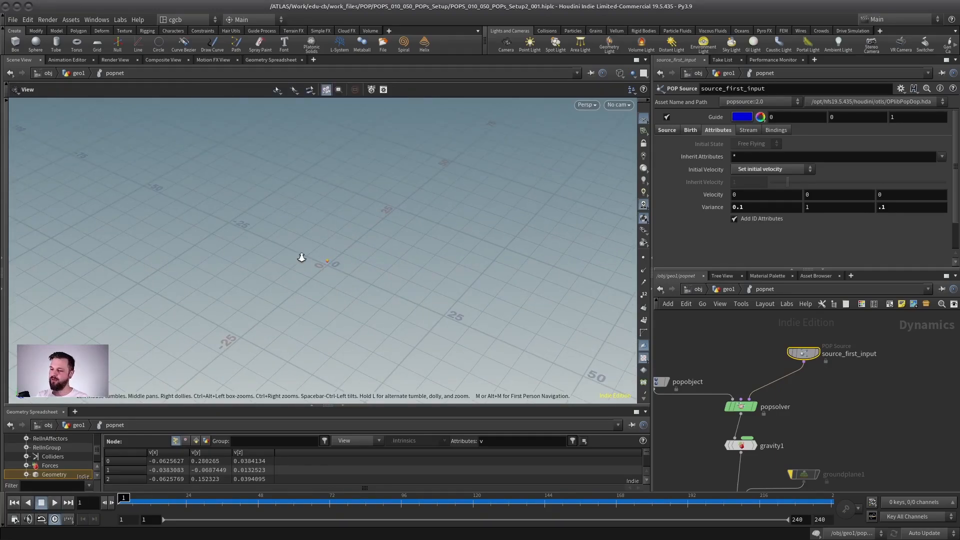
pyautogui.moveTo(302, 259); pyautogui.dragTo(385, 253, button='right')
pyautogui.moveTo(386, 253); pyautogui.dragTo(320, 225)
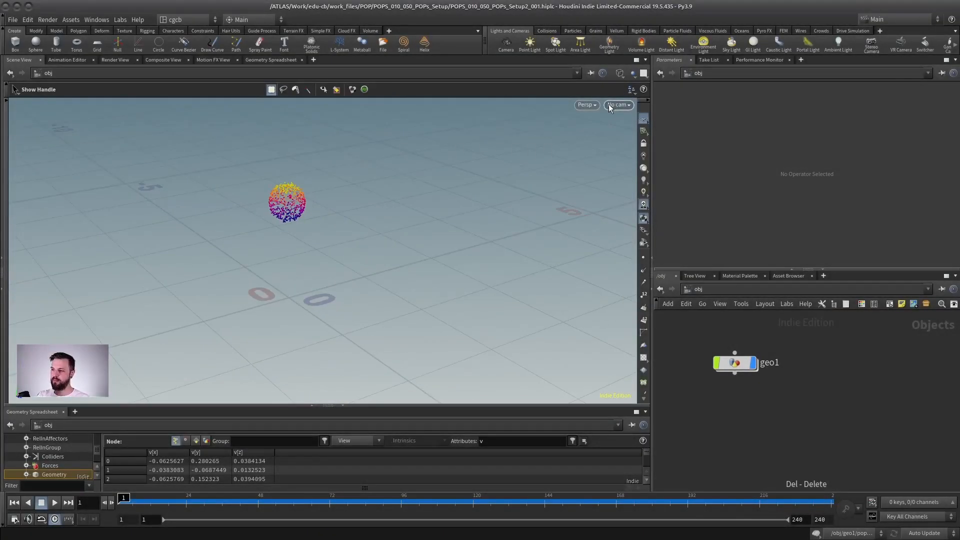
# Create a new camera from the current view, lock the view to it and frame the particle sphere near the centre.
pyautogui.click(618, 105)
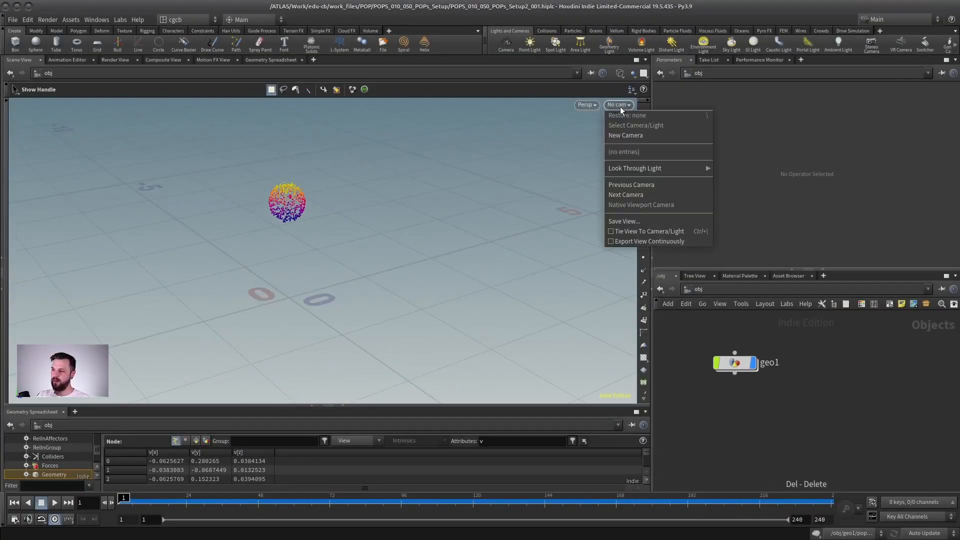
pyautogui.click(625, 135)
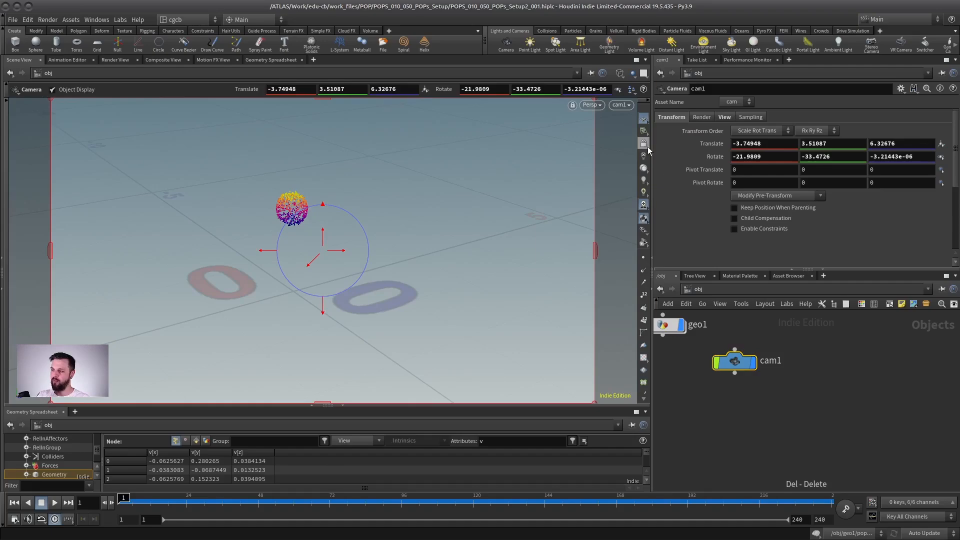
pyautogui.click(646, 147)
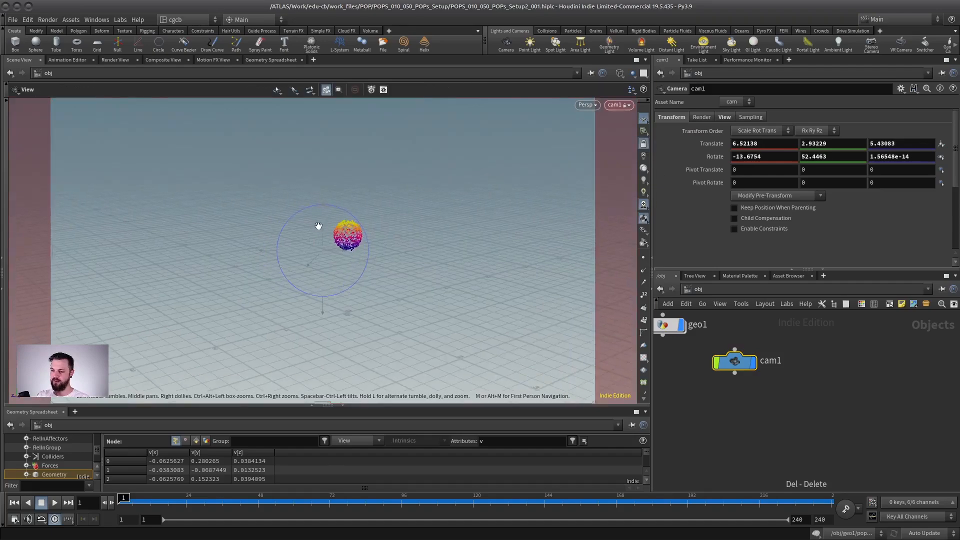
pyautogui.keyDown('alt'); pyautogui.moveTo(317, 225); pyautogui.dragTo(326, 240, button='middle'); pyautogui.keyUp('alt')
pyautogui.keyDown('alt'); pyautogui.moveTo(325, 240); pyautogui.dragTo(331, 236); pyautogui.keyUp('alt')
pyautogui.keyDown('alt'); pyautogui.moveTo(331, 236); pyautogui.dragTo(326, 238, button='middle'); pyautogui.keyUp('alt')
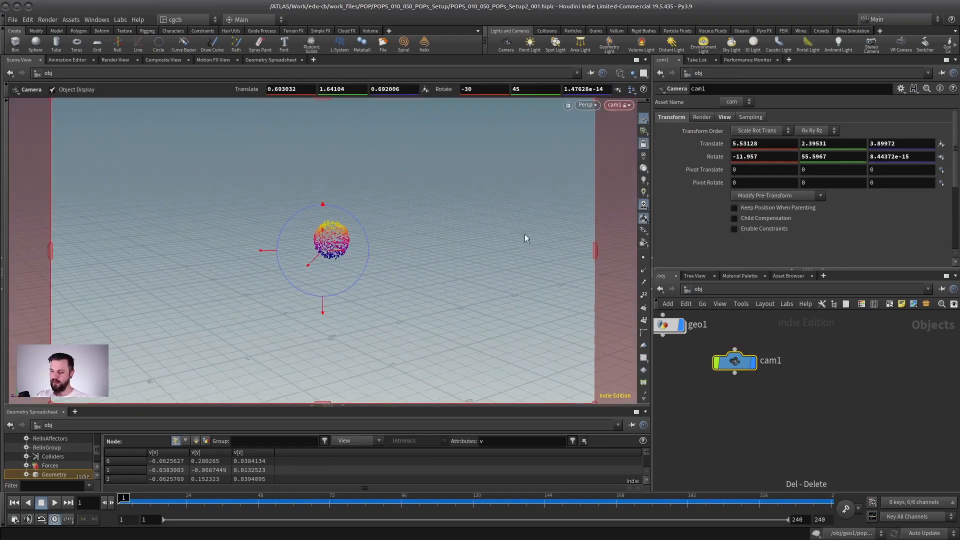
# Rename the new camera node to renderCam.
pyautogui.doubleClick(770, 361)
pyautogui.write('render')
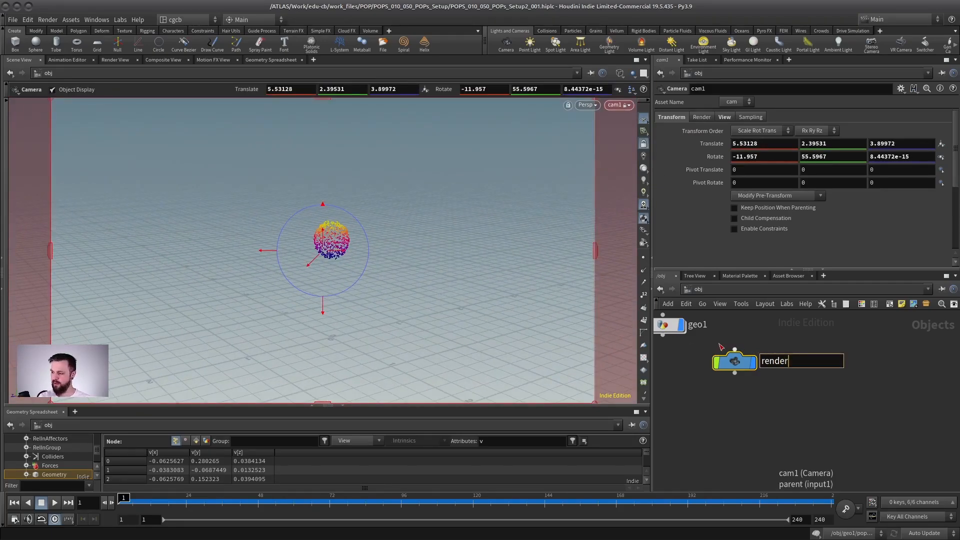
pyautogui.write('Cam')
pyautogui.press('Return')
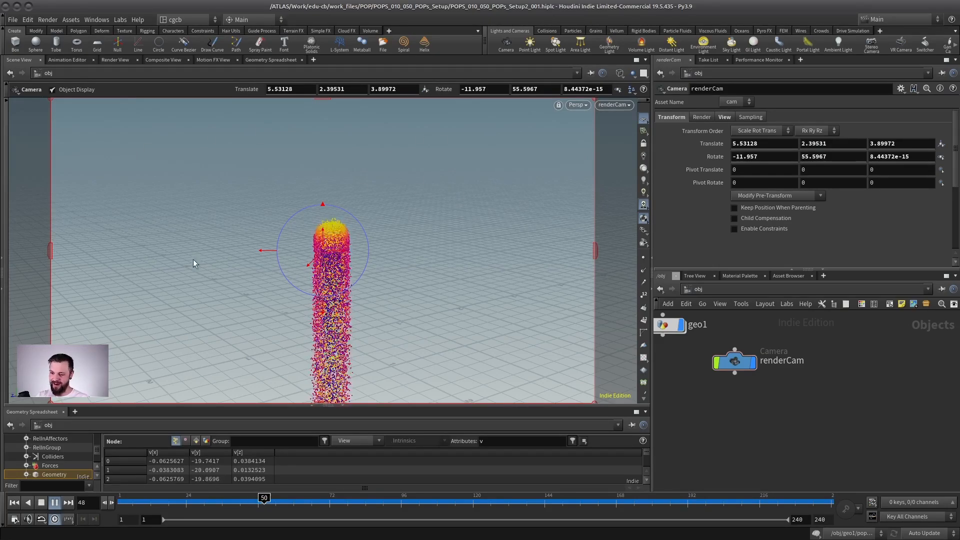
# Stop playback at frame 182, view the stream from above outside the camera, and look through renderCam again.
pyautogui.click(42, 503)
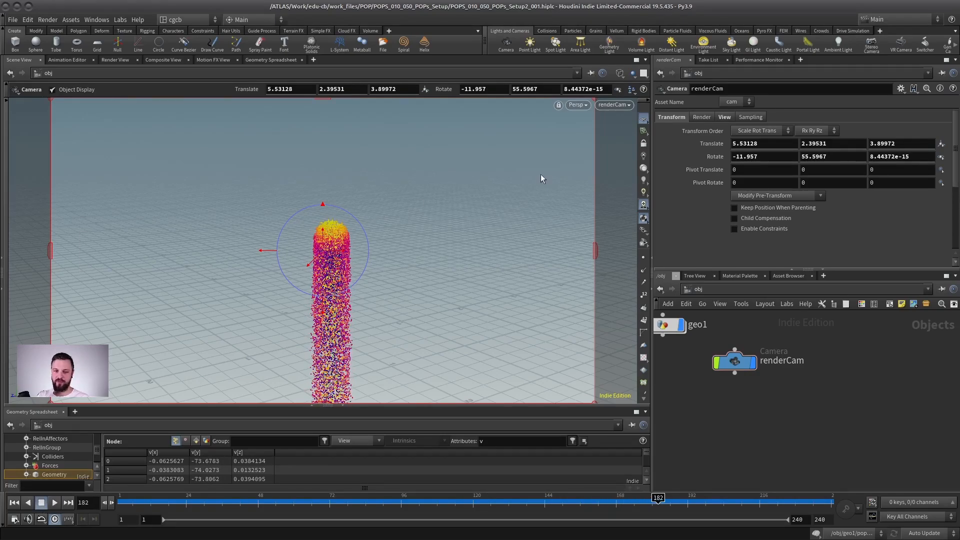
pyautogui.press('Escape')
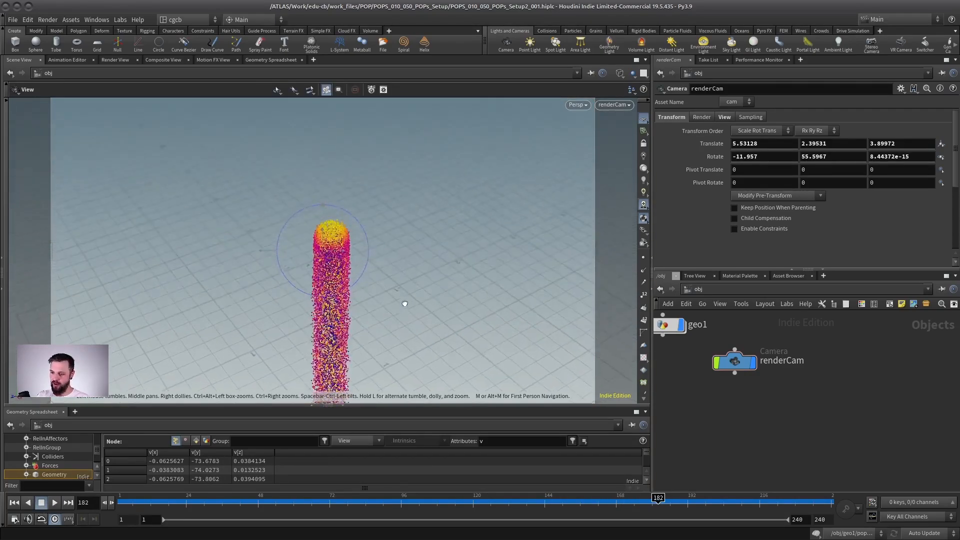
pyautogui.keyDown('alt'); pyautogui.moveTo(405, 304); pyautogui.dragTo(397, 383); pyautogui.keyUp('alt')
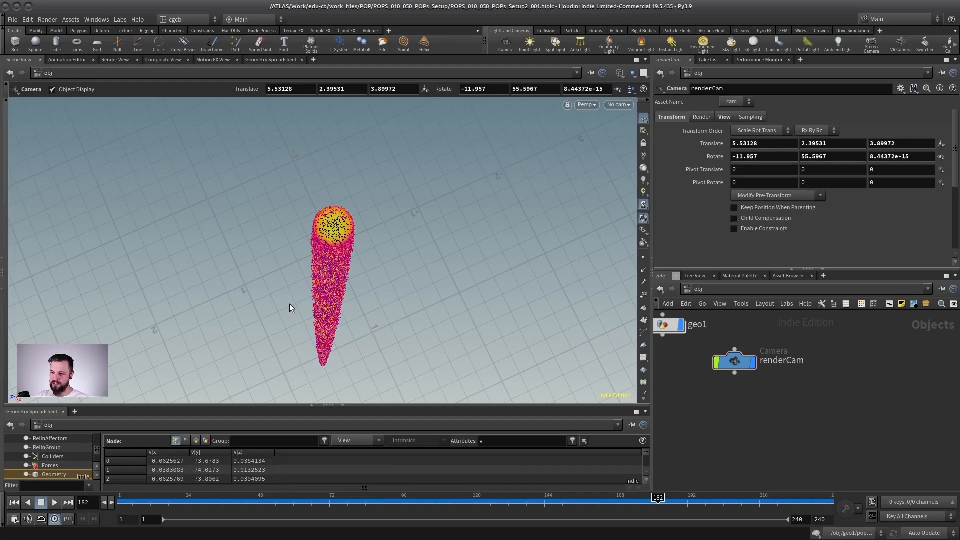
pyautogui.click(616, 105)
pyautogui.click(634, 151)
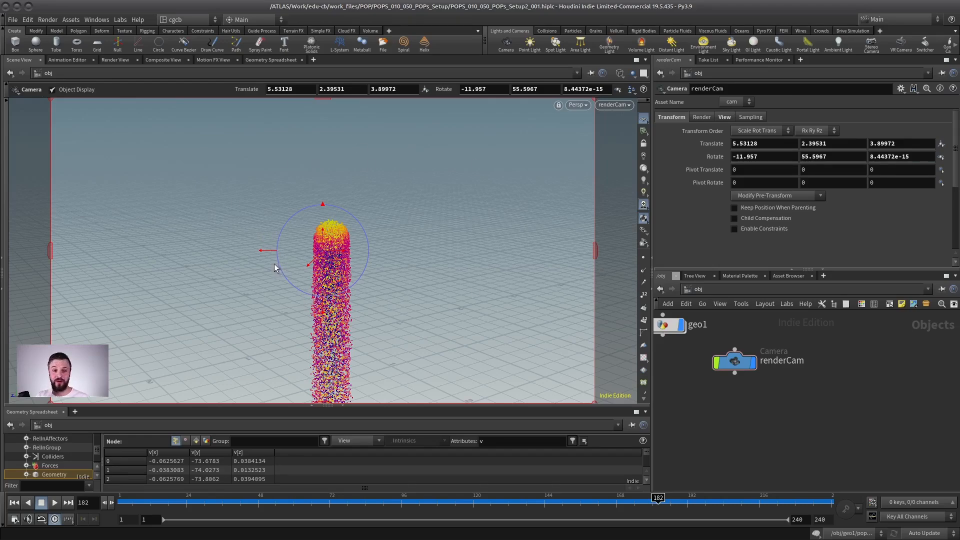
# Place renderCam below geo1 in the network, enter geo1's popnet and show all Birth parameters of source_first_input.
pyautogui.moveTo(775, 337); pyautogui.dragTo(816, 365, button='middle')
pyautogui.moveTo(781, 390); pyautogui.dragTo(717, 409)
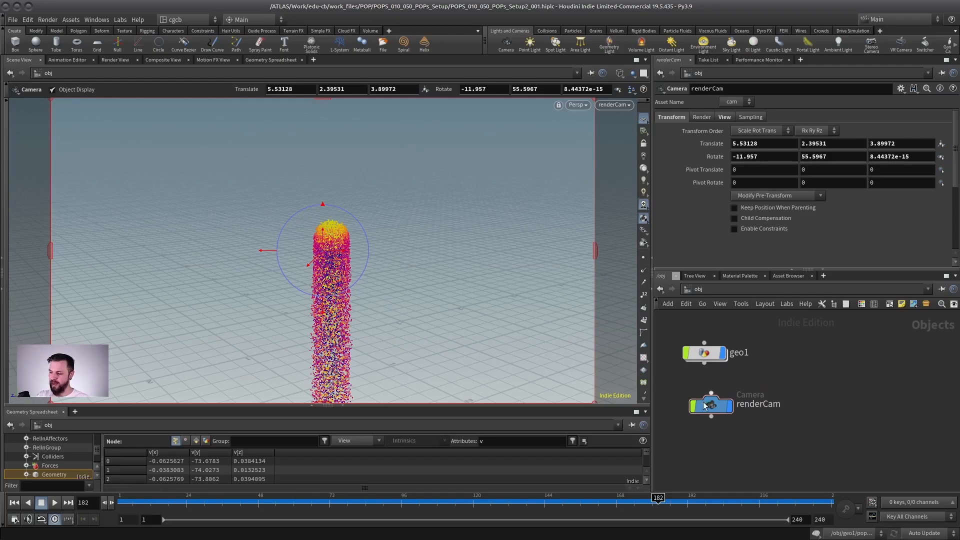
pyautogui.doubleClick(704, 353)
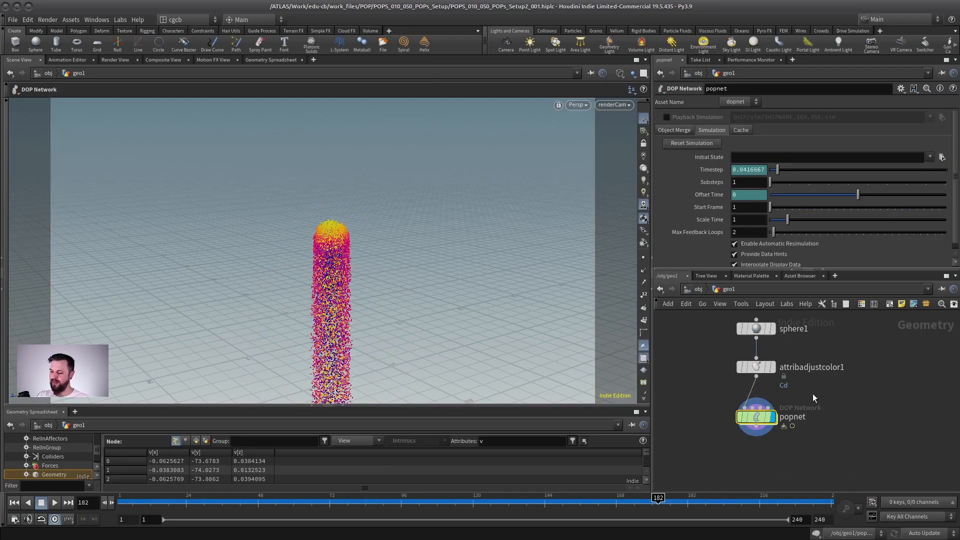
pyautogui.doubleClick(755, 419)
pyautogui.click(691, 130)
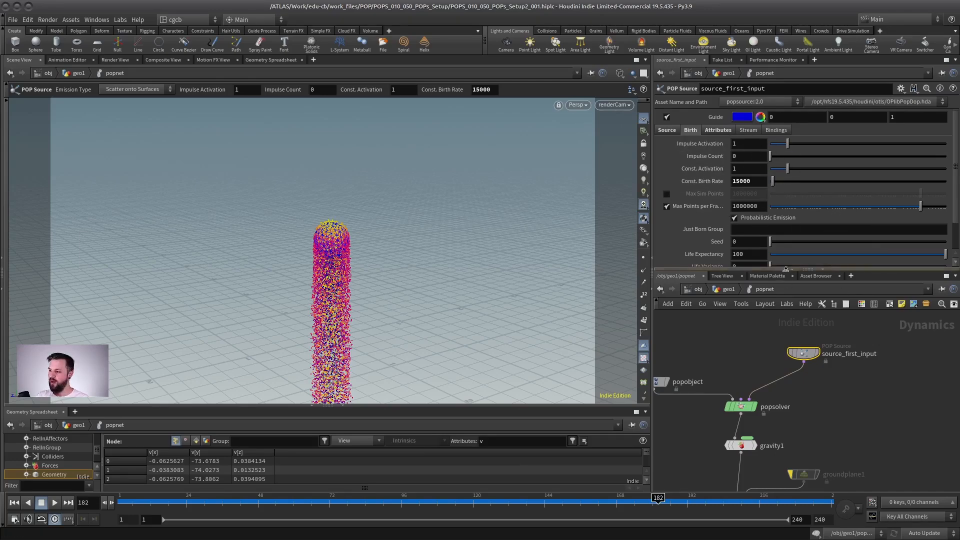
pyautogui.moveTo(785, 269); pyautogui.dragTo(785, 346)
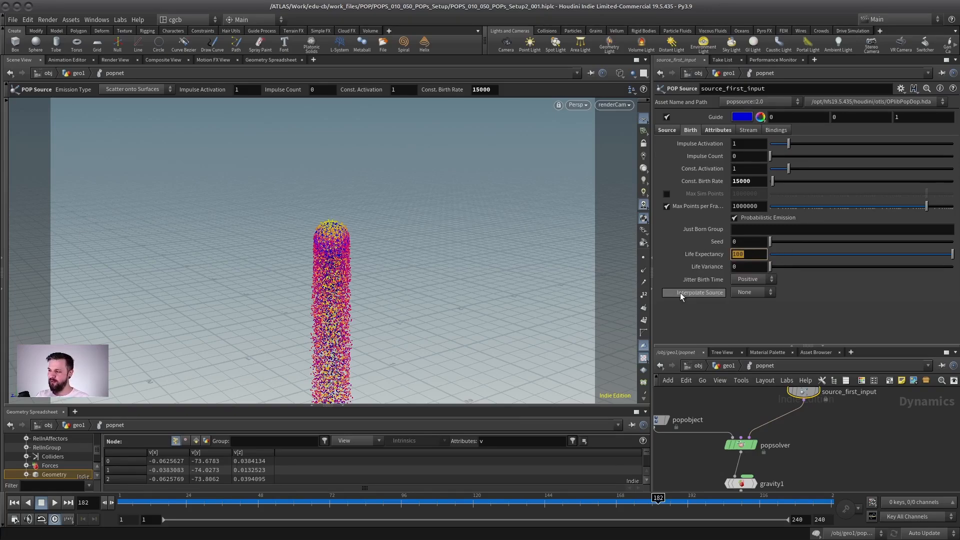
# Set source_first_input's Life Expectancy to 2, replay from frame 1 and view the full length of the stream.
pyautogui.click(751, 266)
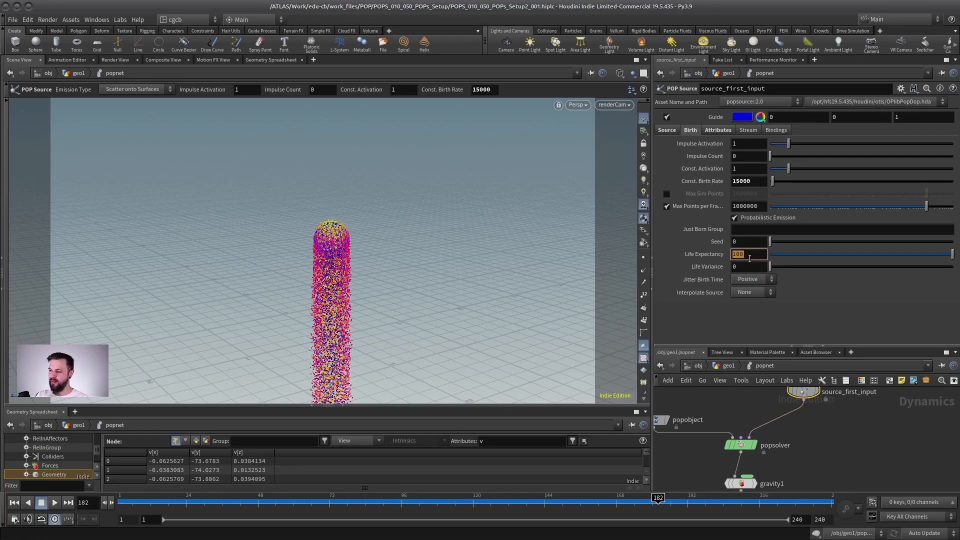
pyautogui.click(747, 267)
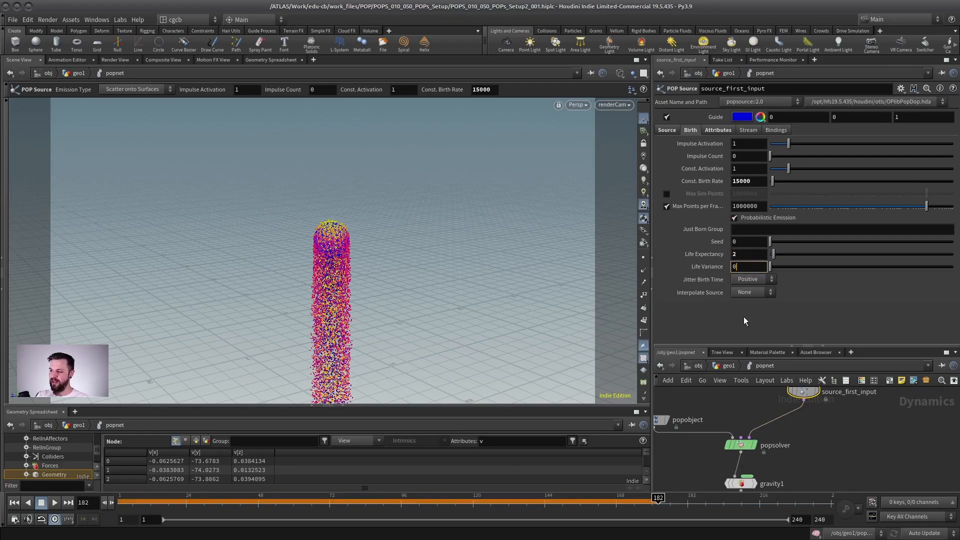
pyautogui.click(12, 504)
pyautogui.click(58, 504)
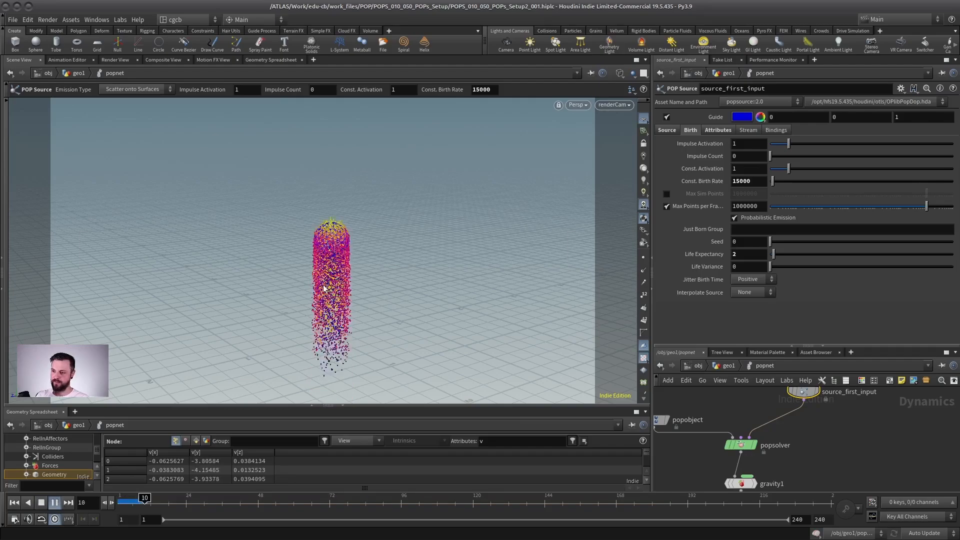
pyautogui.keyDown('alt'); pyautogui.moveTo(431, 291); pyautogui.dragTo(369, 146); pyautogui.keyUp('alt')
pyautogui.press('Return')
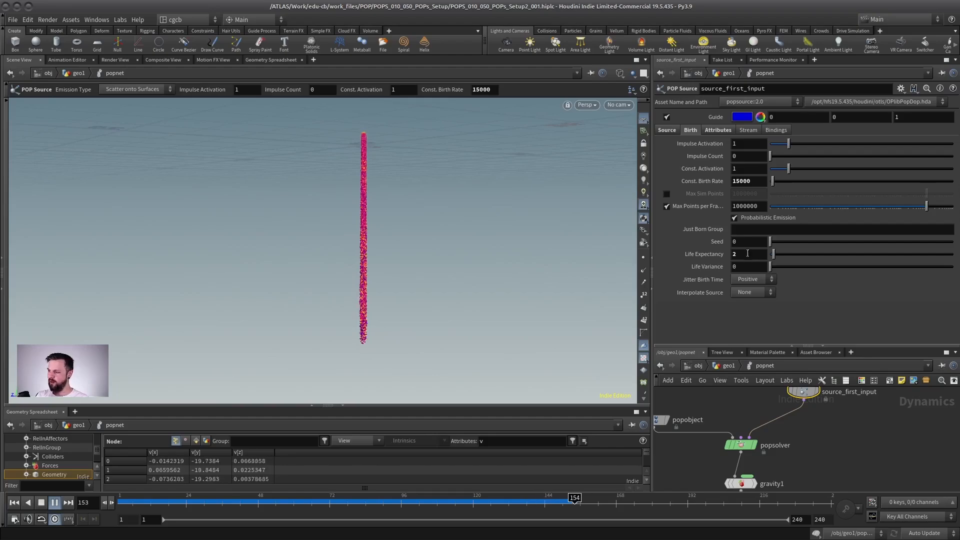
# Set source_first_input's Life Expectancy to 1 and stop playback at frame 201.
pyautogui.doubleClick(744, 254)
pyautogui.write('1')
pyautogui.press('Tab')
pyautogui.click(41, 504)
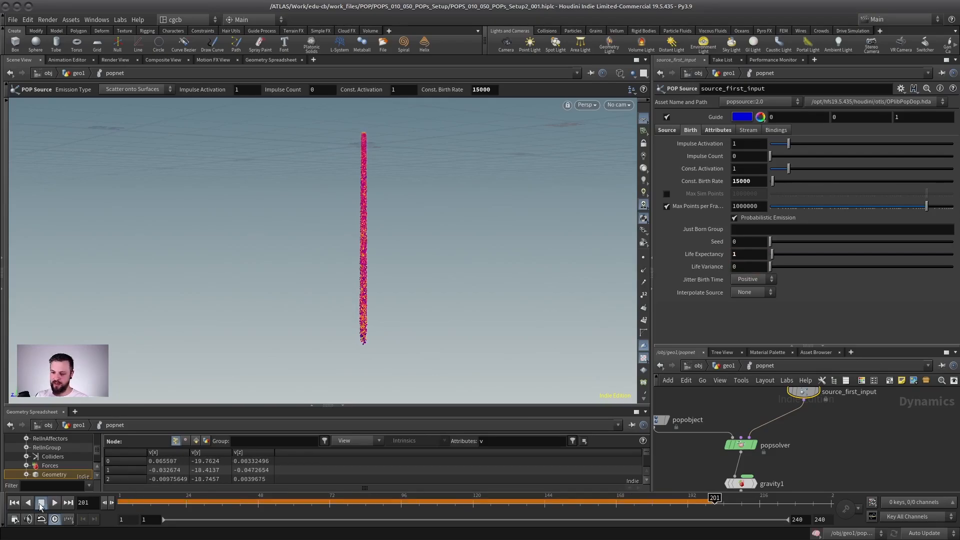
# Replay the simulation, examine the particle stream closer up, and return to frame 1.
pyautogui.click(54, 502)
pyautogui.press('Escape')
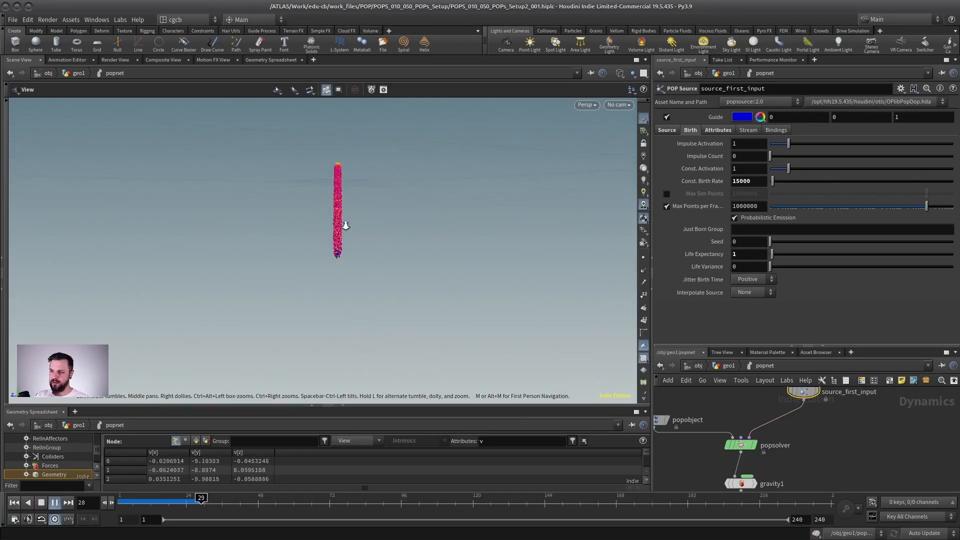
pyautogui.keyDown('alt'); pyautogui.moveTo(319, 212); pyautogui.dragTo(317, 250, button='middle'); pyautogui.keyUp('alt')
pyautogui.keyDown('alt'); pyautogui.moveTo(317, 250); pyautogui.dragTo(309, 212, button='right'); pyautogui.keyUp('alt')
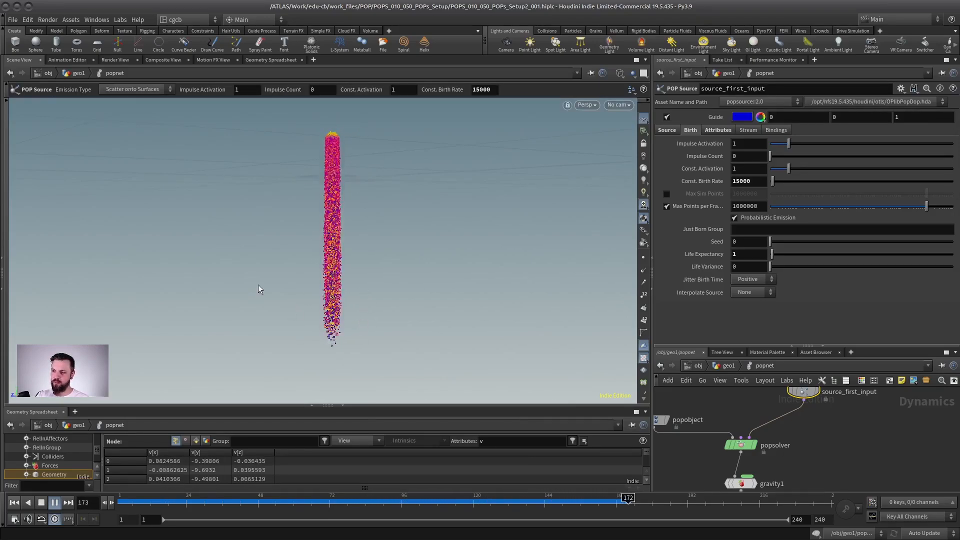
pyautogui.click(29, 503)
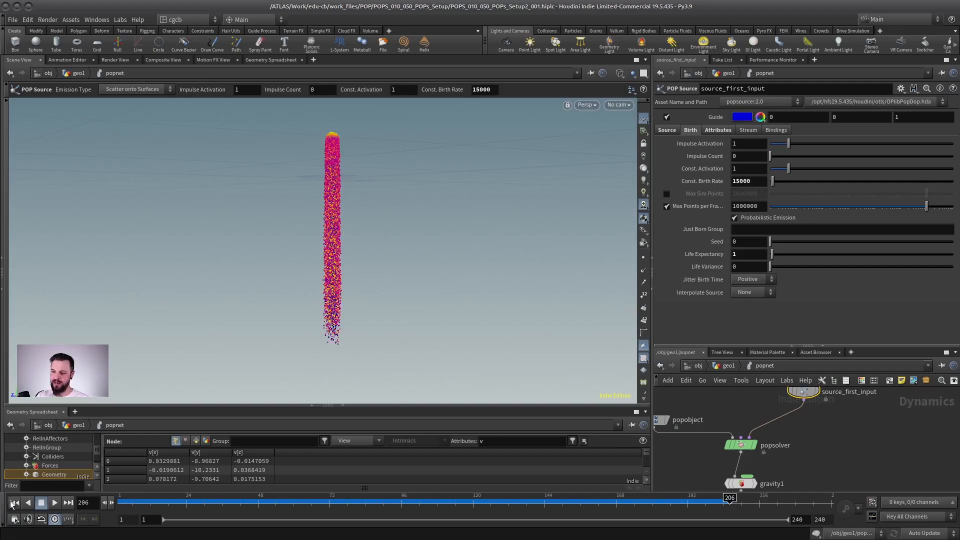
pyautogui.click(12, 503)
# Set source_first_input's initial velocity Variance to 0 on all three axes and play the simulation.
pyautogui.moveTo(820, 405); pyautogui.dragTo(819, 448, button='middle')
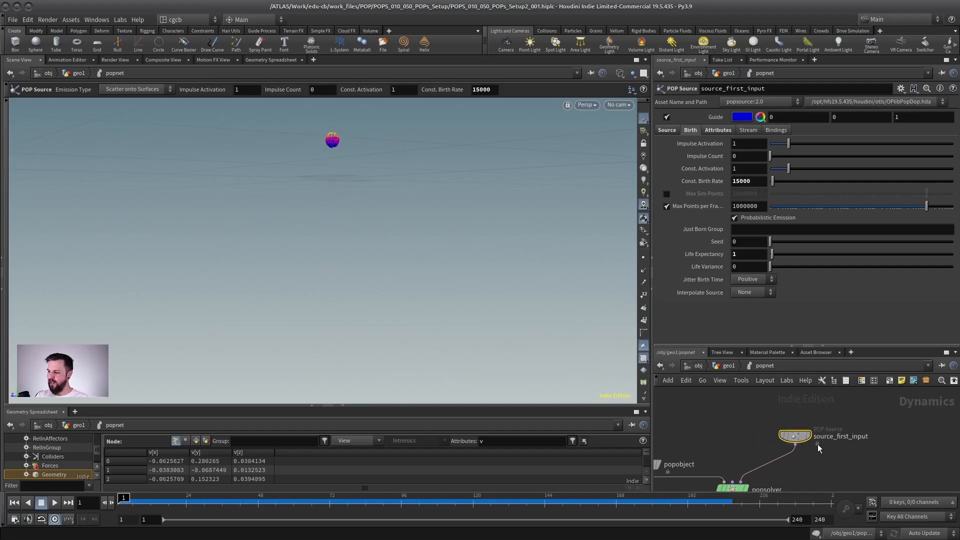
pyautogui.click(718, 130)
pyautogui.click(772, 169)
pyautogui.click(758, 181)
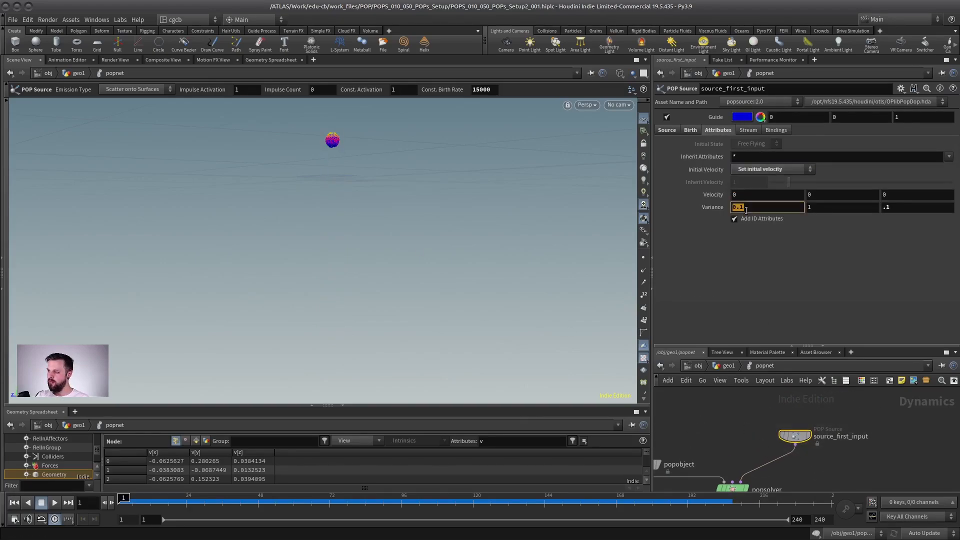
pyautogui.write('0')
pyautogui.press('Tab')
pyautogui.write('0')
pyautogui.press('Return')
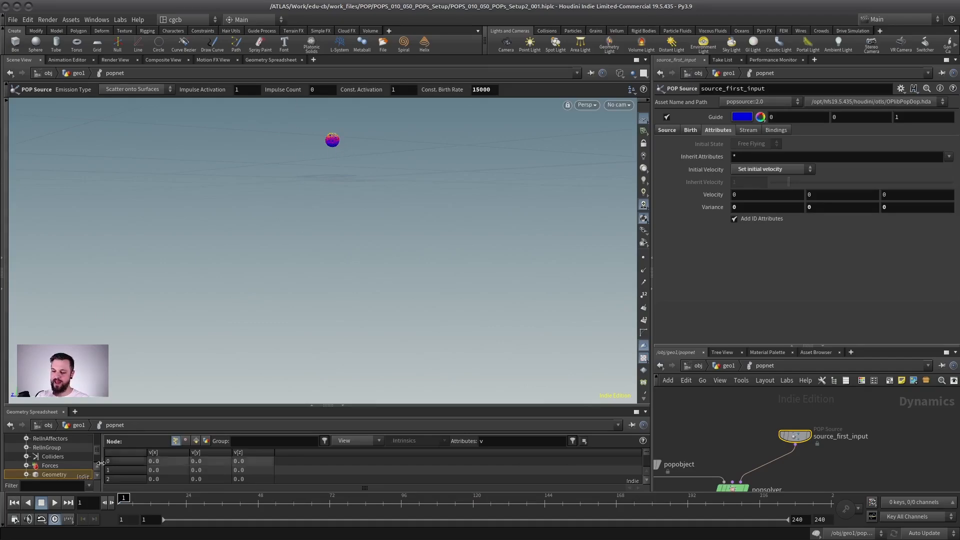
pyautogui.press('Up')
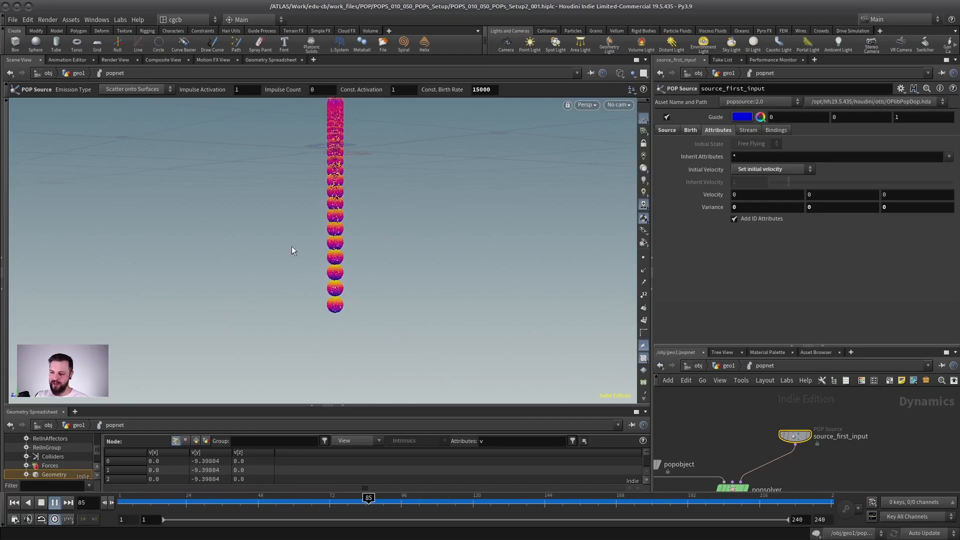
# Stop playback at frame 49 and set source_first_input's Life Variance to .5.
pyautogui.click(691, 130)
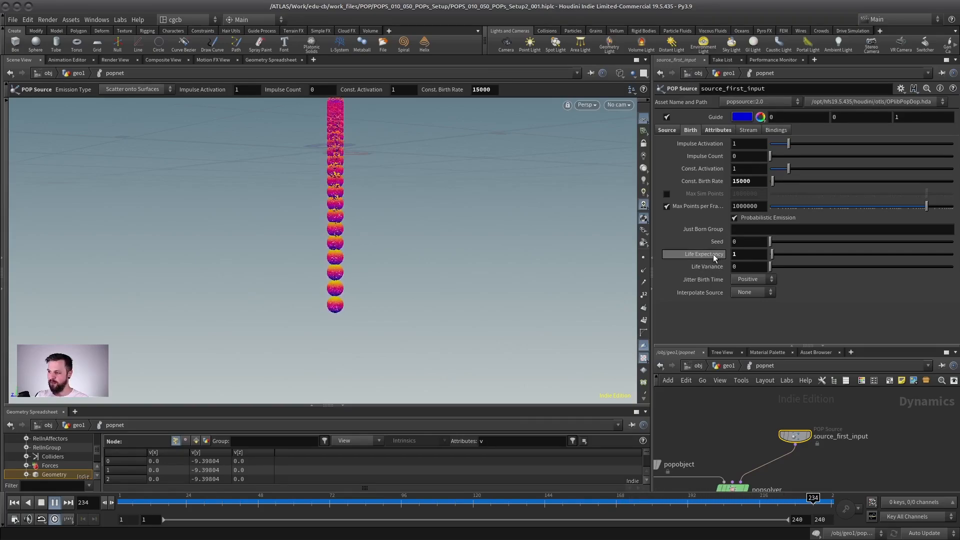
pyautogui.doubleClick(740, 267)
pyautogui.click(54, 503)
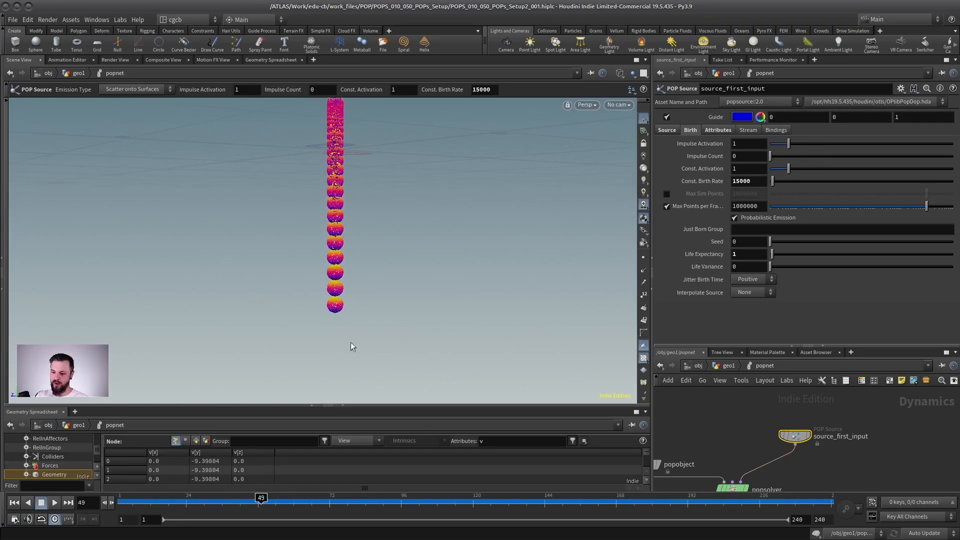
pyautogui.write('.5')
pyautogui.press('Return')
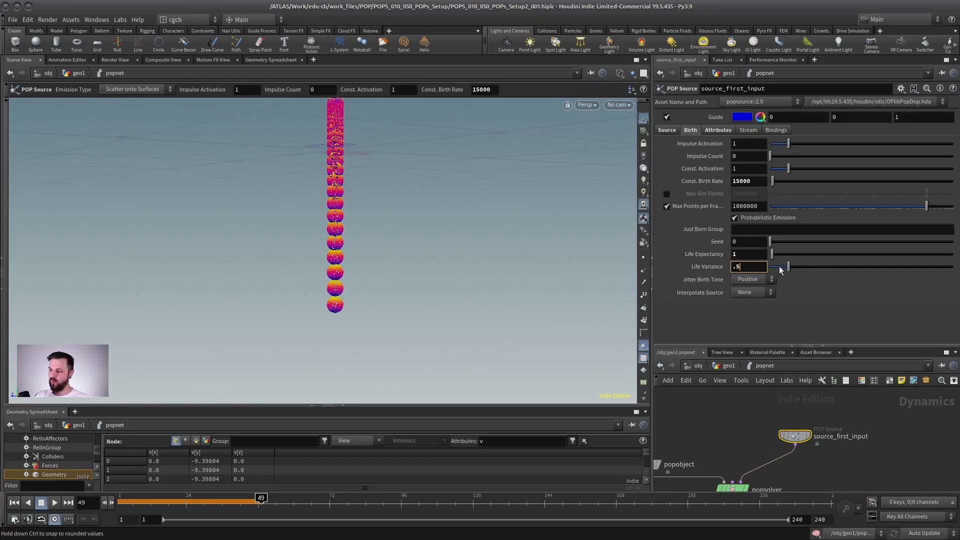
pyautogui.click(746, 256)
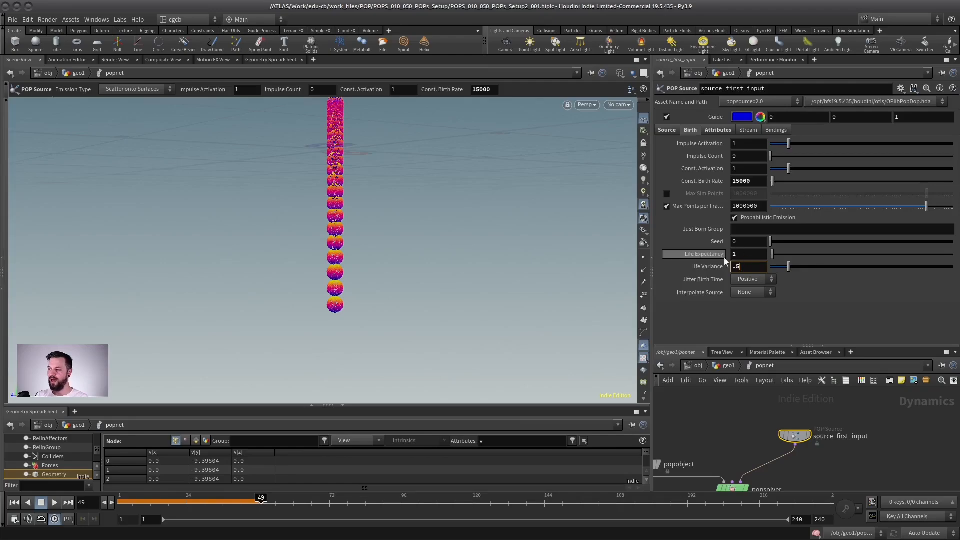
# Replay from frame 1 and view the full length of the stream down to where the particles die.
pyautogui.click(14, 502)
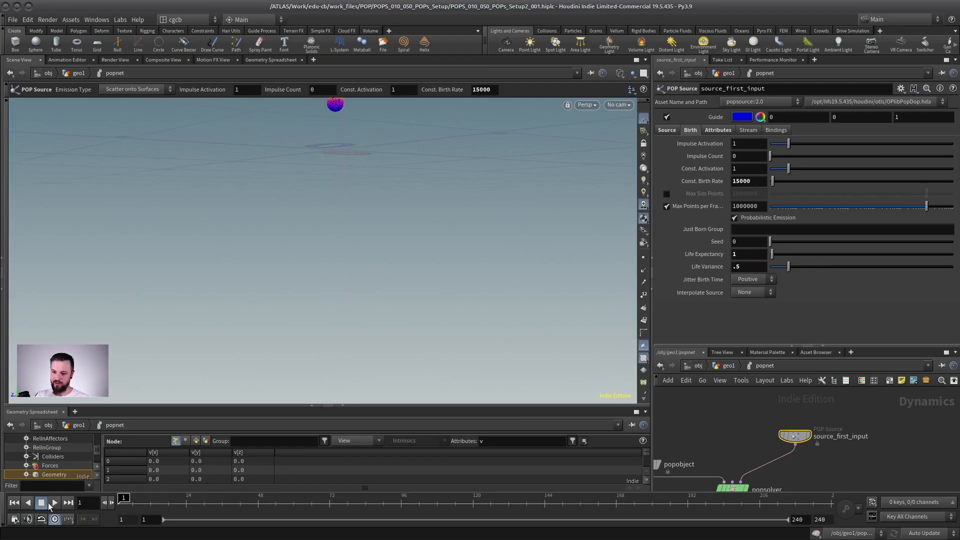
pyautogui.click(55, 503)
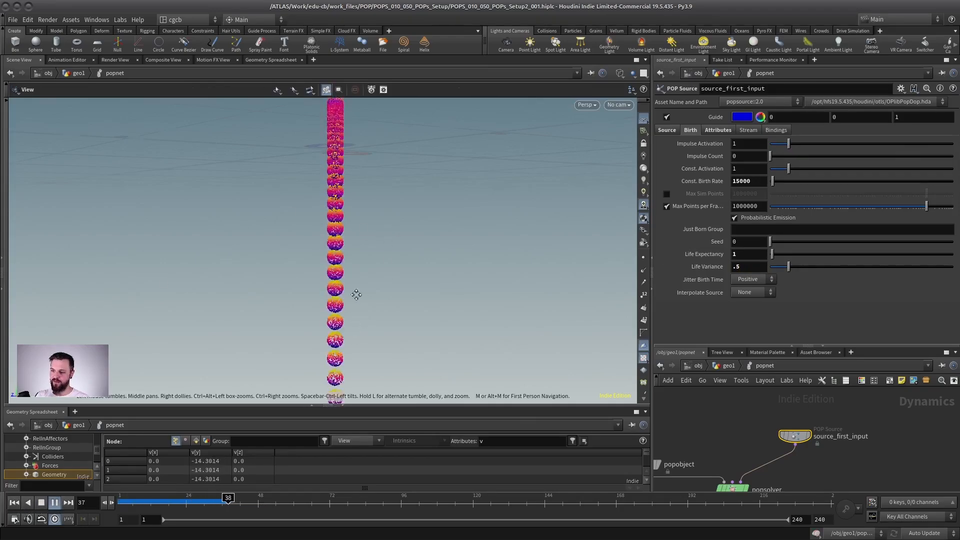
pyautogui.keyDown('alt'); pyautogui.moveTo(355, 295); pyautogui.dragTo(287, 278); pyautogui.keyUp('alt')
pyautogui.keyDown('alt'); pyautogui.moveTo(287, 279); pyautogui.dragTo(360, 312, button='right'); pyautogui.keyUp('alt')
pyautogui.press('Return')
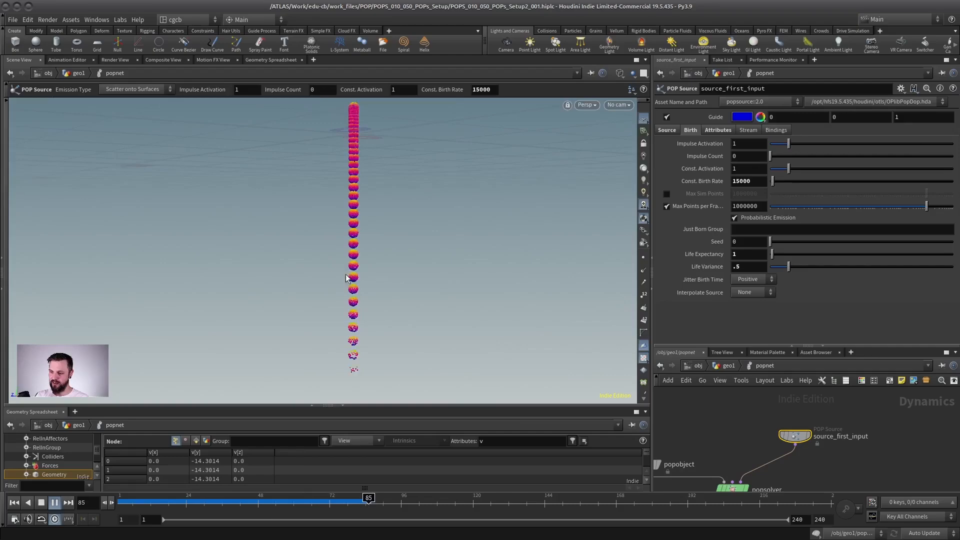
# Set source_first_input's Y velocity Variance to 1 and replay the simulation from frame 1.
pyautogui.click(718, 130)
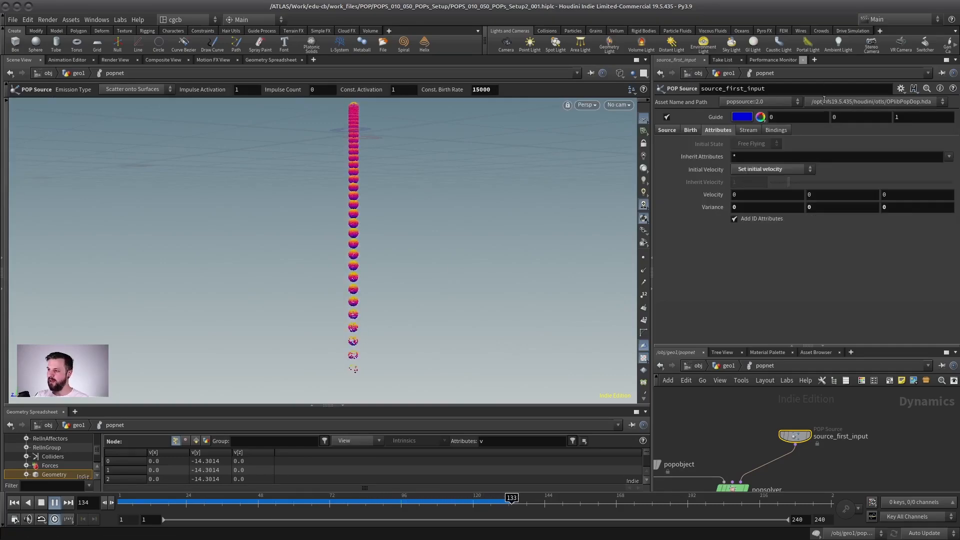
pyautogui.click(842, 207)
pyautogui.write('1')
pyautogui.press('Return')
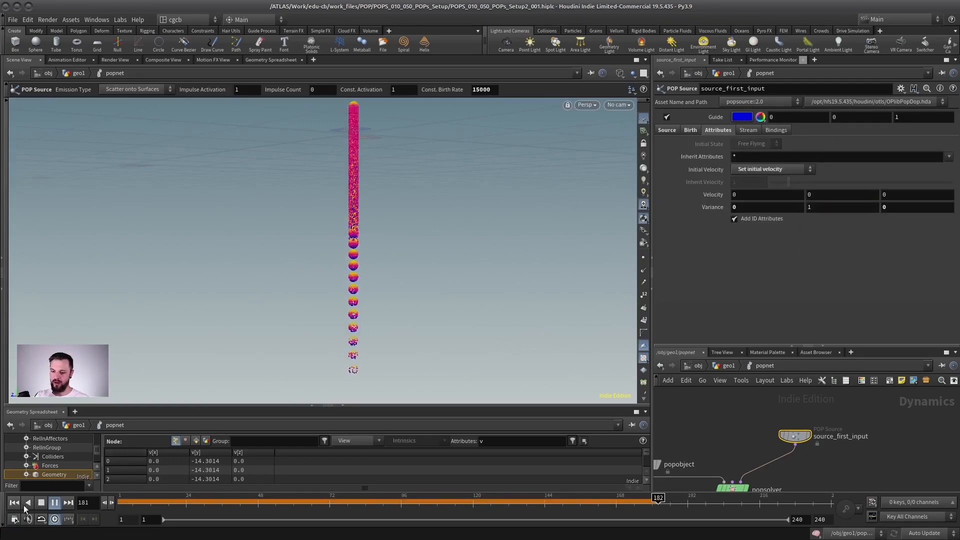
pyautogui.click(14, 502)
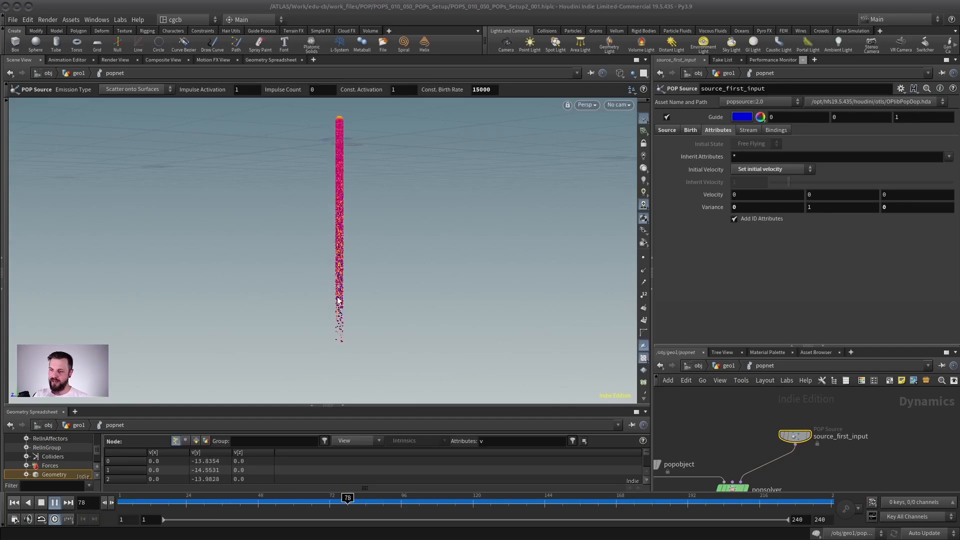
# Look through renderCam and show source_first_input's Birth parameters.
pyautogui.click(626, 106)
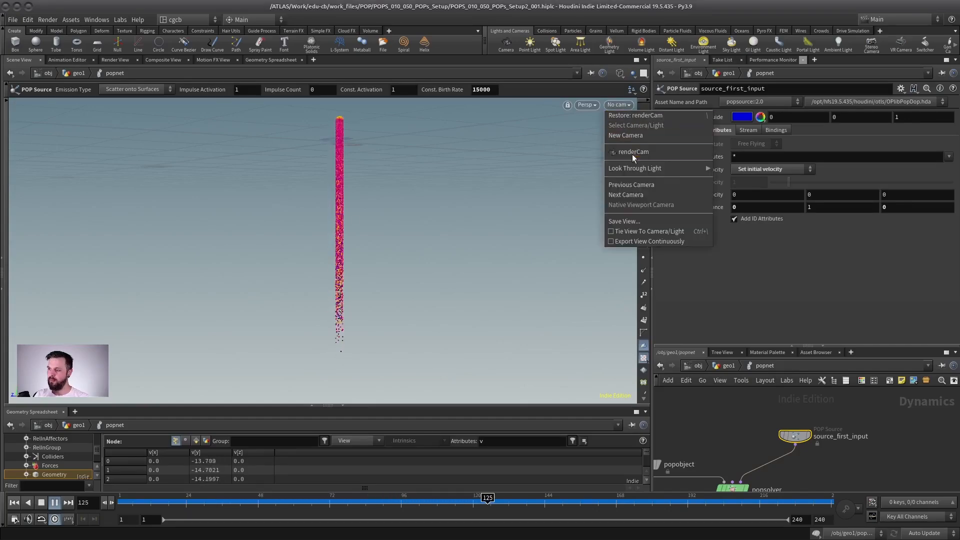
pyautogui.click(632, 153)
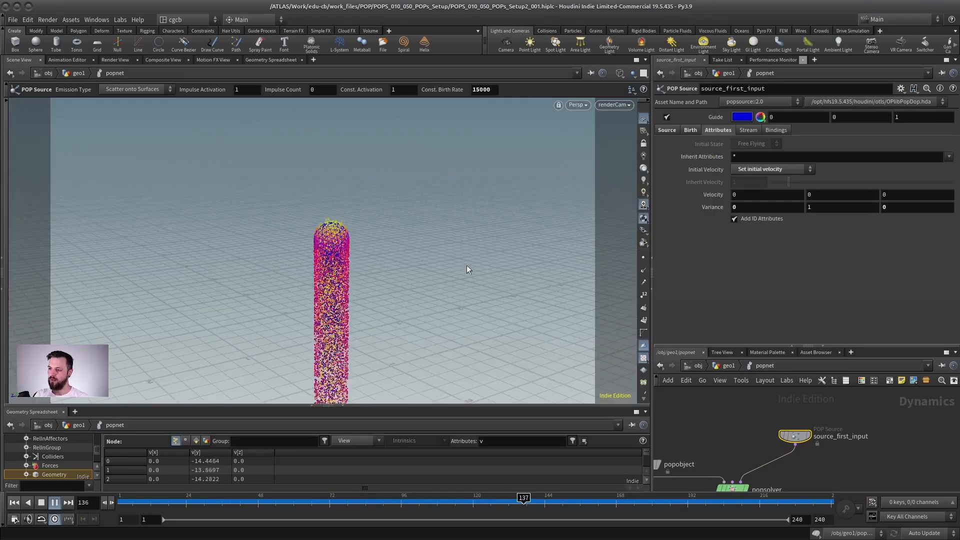
pyautogui.click(690, 129)
pyautogui.click(740, 254)
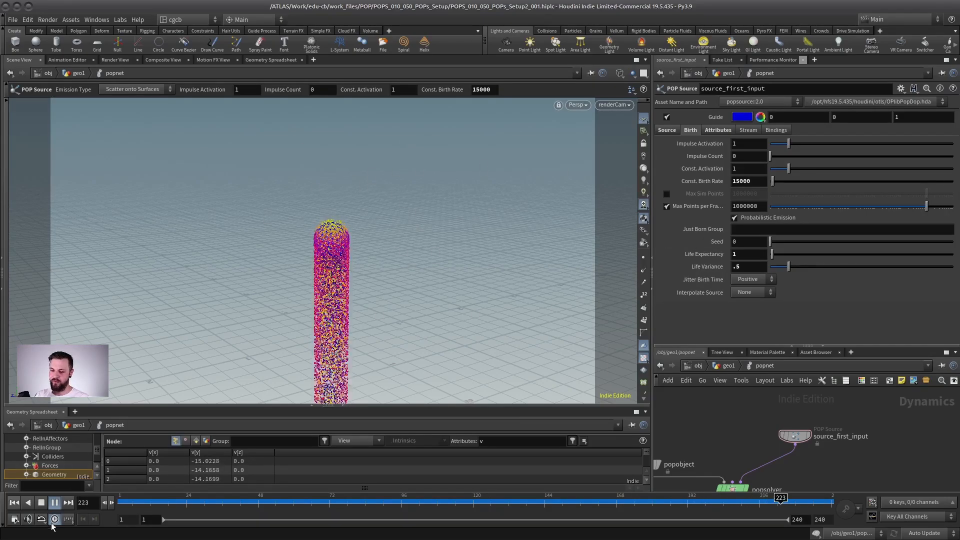
# Stop playback at frame 233 and filter the geometry spreadsheet's attributes to life.
pyautogui.click(53, 502)
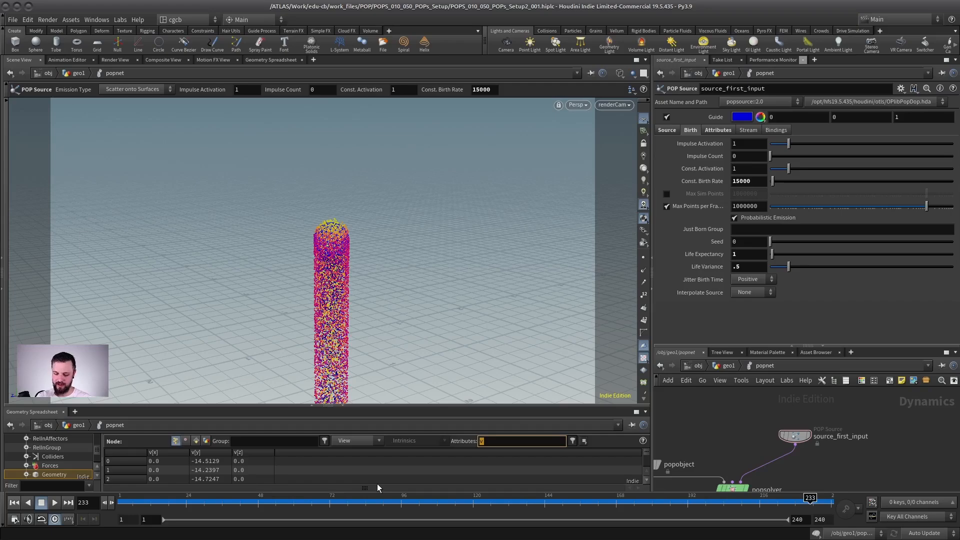
pyautogui.write('life')
pyautogui.press('Return')
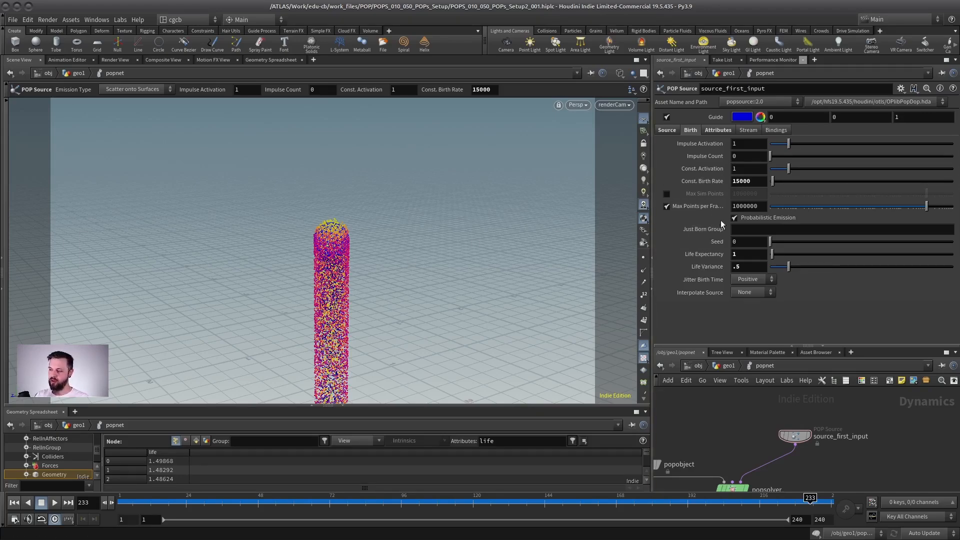
pyautogui.moveTo(662, 169)
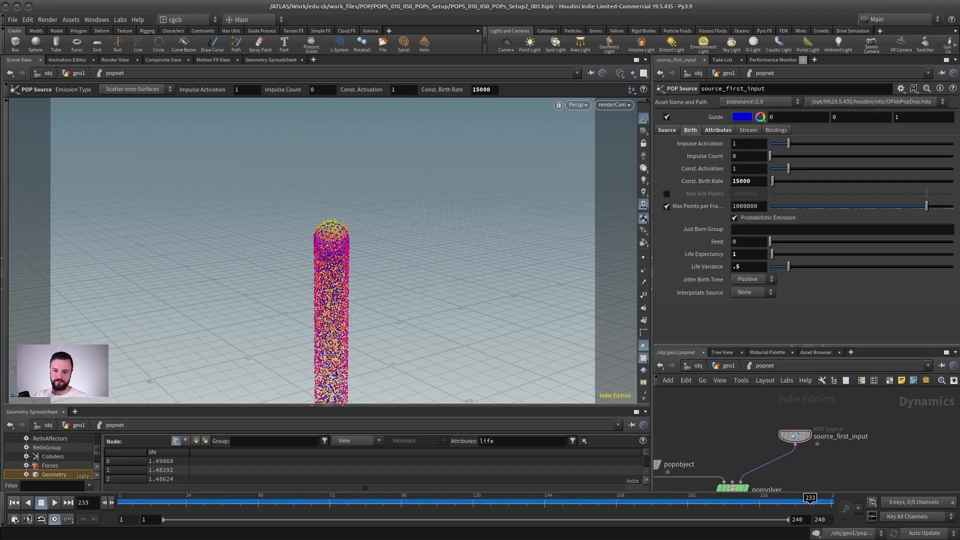
# Enlarge the network area and set source_first_input's initial Velocity to 4 in X and 4 in Y.
pyautogui.moveTo(818, 346); pyautogui.dragTo(818, 262)
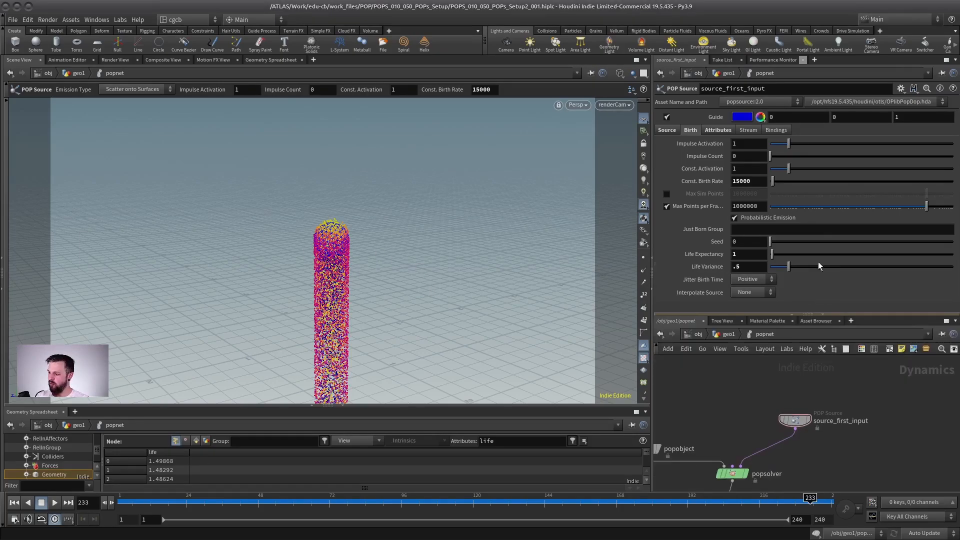
pyautogui.click(719, 130)
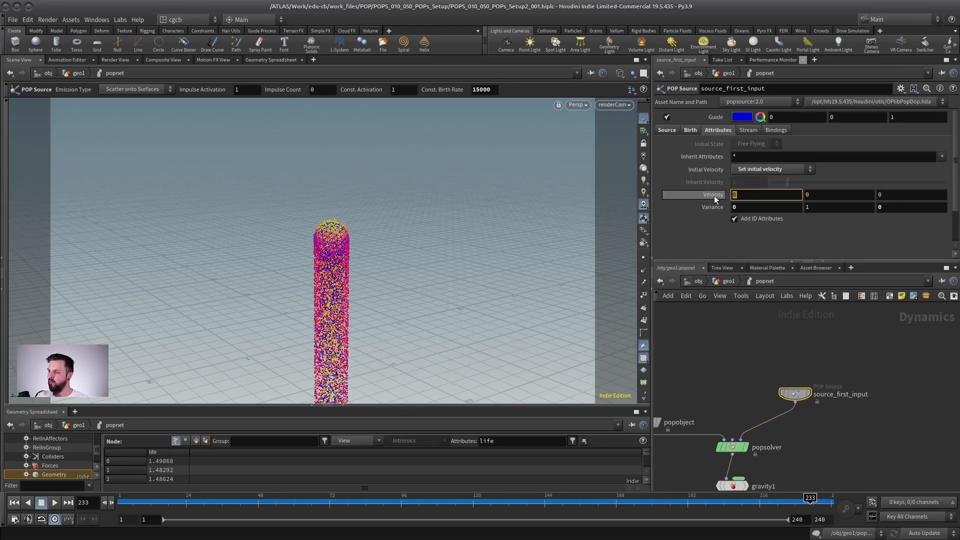
pyautogui.write('4')
pyautogui.press('Tab')
pyautogui.write('4')
pyautogui.press('Return')
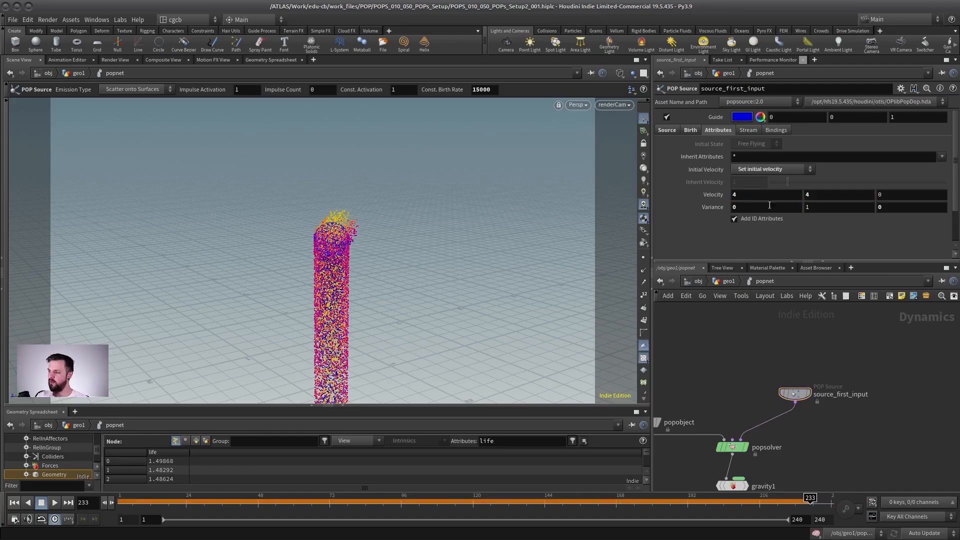
# Set source_first_input's velocity Variance to .3 in X and .3 in Y, and replay from frame 1.
pyautogui.write('.3')
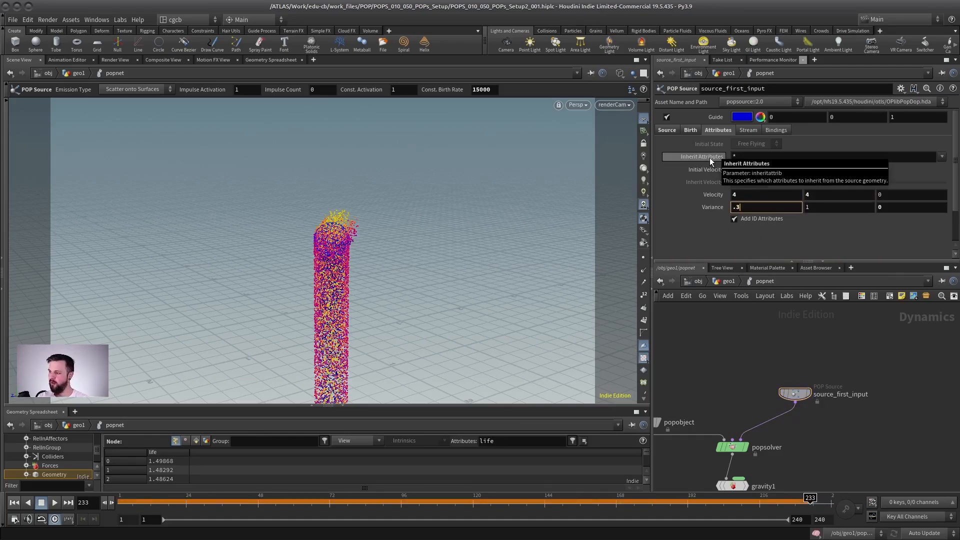
pyautogui.press('Tab')
pyautogui.write('.3')
pyautogui.press('Return')
pyautogui.scroll(-2, 810, 342)
pyautogui.click(14, 502)
pyautogui.click(55, 503)
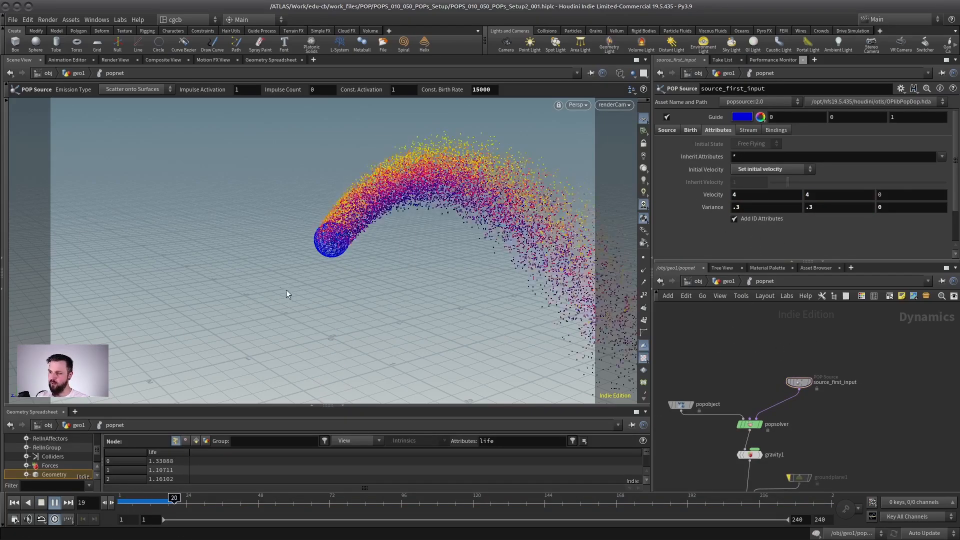
# Turn off the bypass on groundplane1 so the particles collide with the ground.
pyautogui.moveTo(775, 471); pyautogui.dragTo(772, 414, button='middle')
pyautogui.scroll(3, 790, 405)
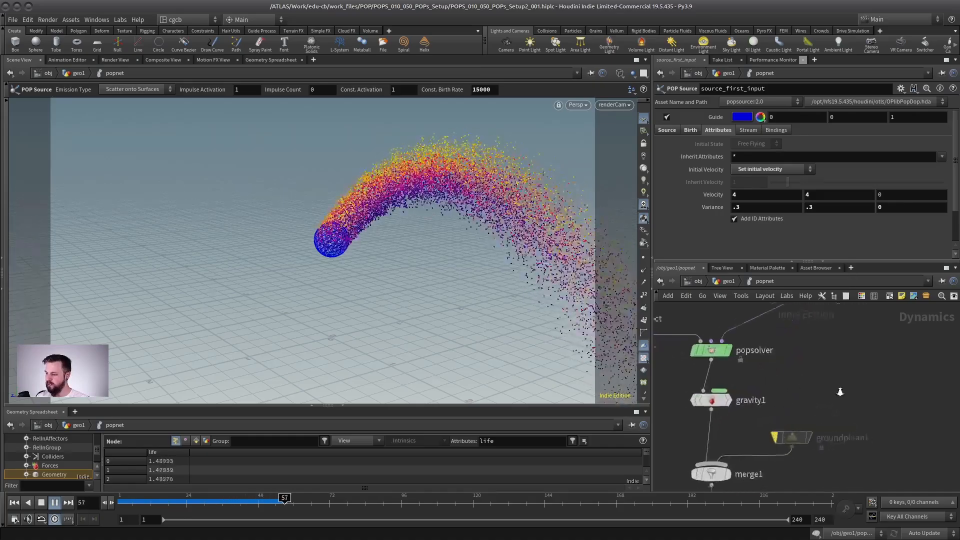
pyautogui.click(773, 441)
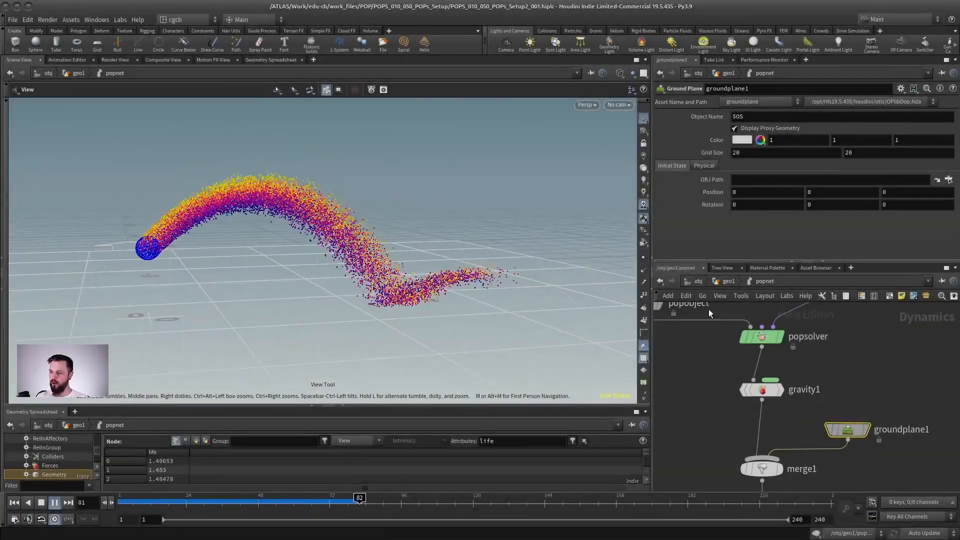
# Set source_first_input's Life Expectancy to 3 and replay the simulation from frame 1.
pyautogui.moveTo(873, 313); pyautogui.dragTo(843, 391, button='middle')
pyautogui.click(813, 353)
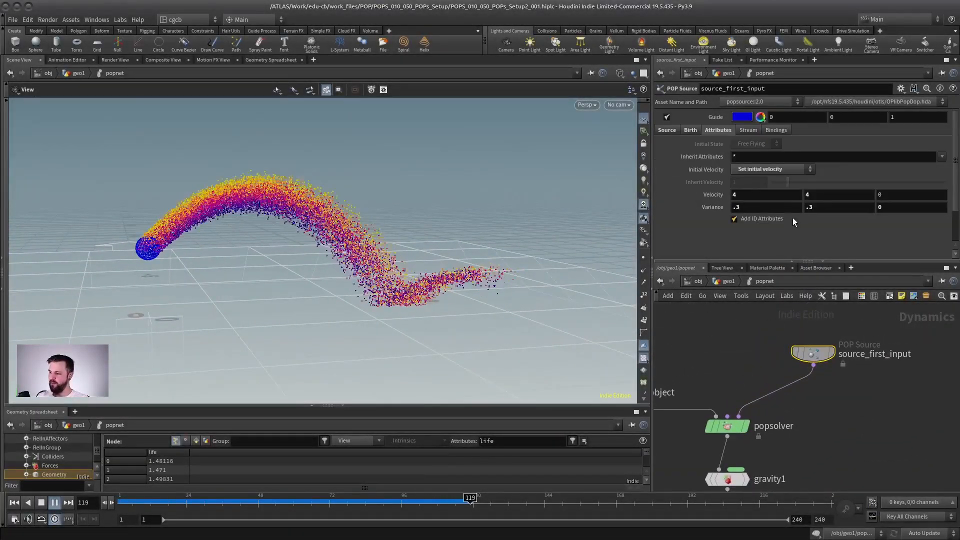
pyautogui.click(691, 130)
pyautogui.write('3')
pyautogui.press('Return')
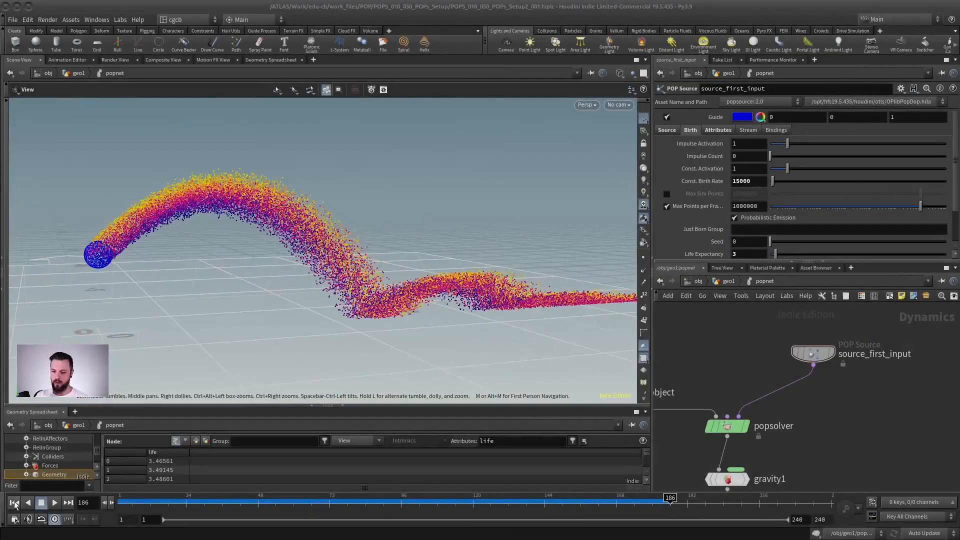
pyautogui.click(15, 503)
pyautogui.click(55, 503)
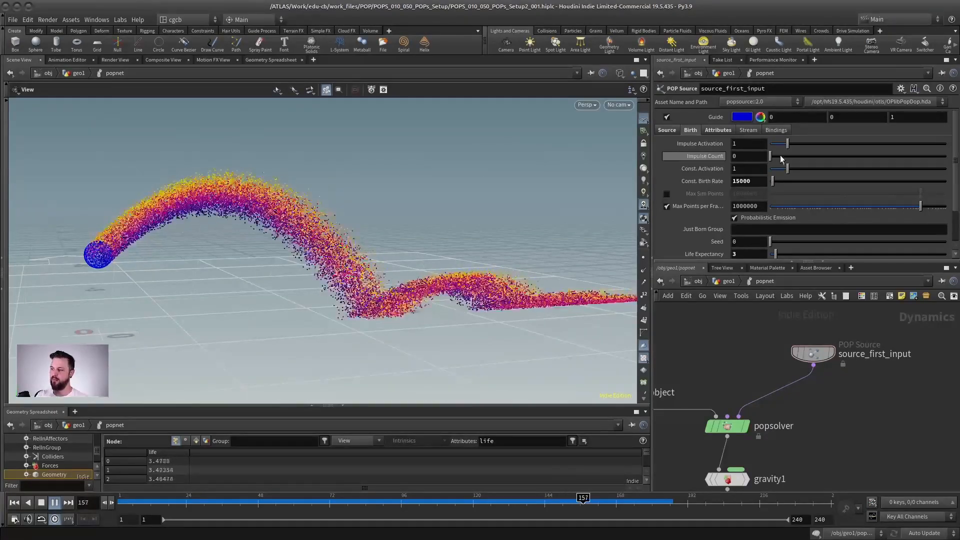
# Review source_first_input's Attributes settings and the parameters of groundplane1 and gravity1.
pyautogui.click(717, 130)
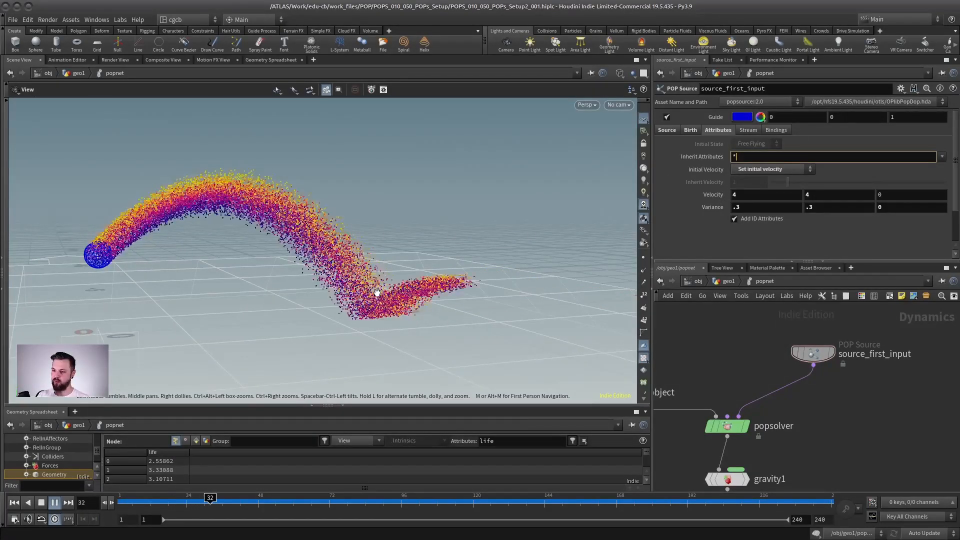
pyautogui.moveTo(822, 418); pyautogui.dragTo(827, 320, button='middle')
pyautogui.moveTo(908, 397); pyautogui.dragTo(800, 433)
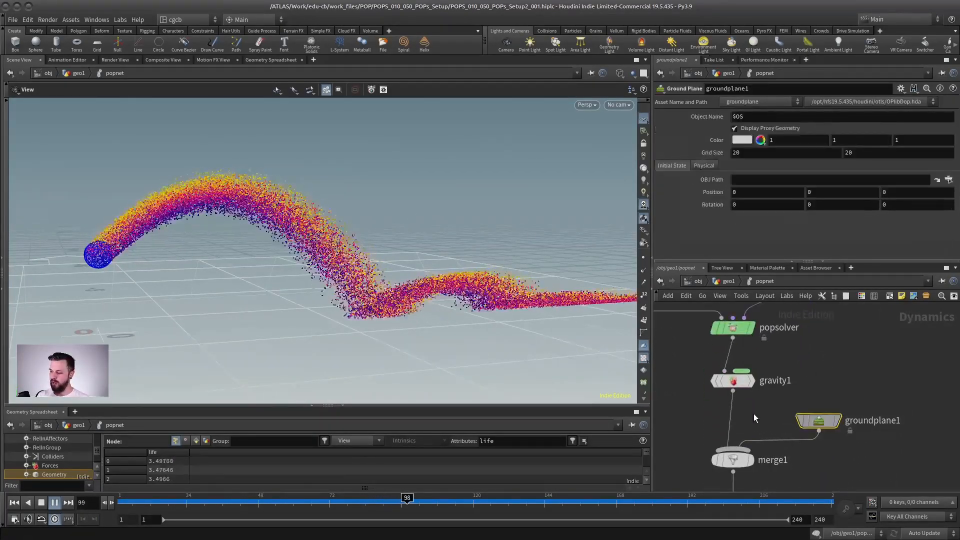
pyautogui.moveTo(772, 365); pyautogui.dragTo(698, 392)
pyautogui.scroll(-1, 821, 358)
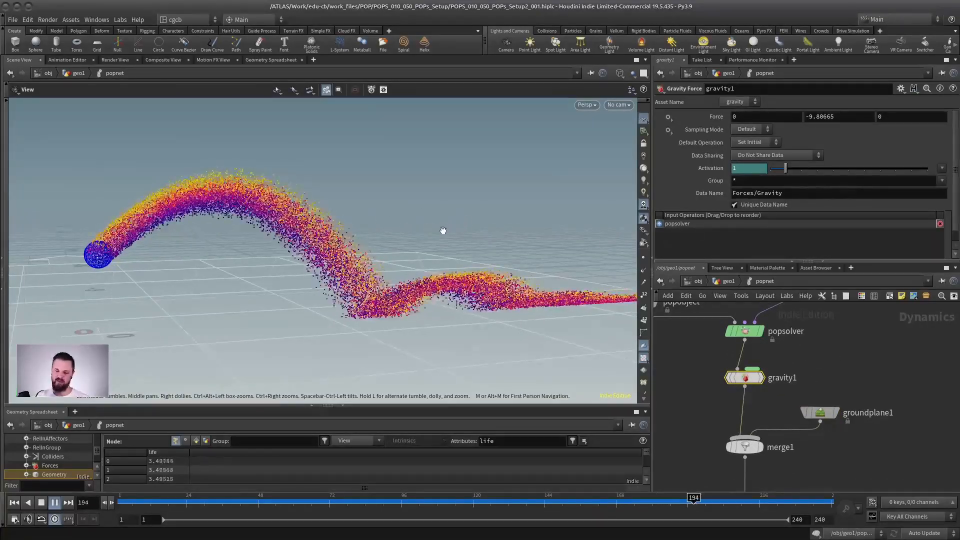
# Show all Birth parameters of source_first_input and view the bouncing stream from above and from the side.
pyautogui.moveTo(836, 355); pyautogui.dragTo(811, 419, button='middle')
pyautogui.click(795, 331)
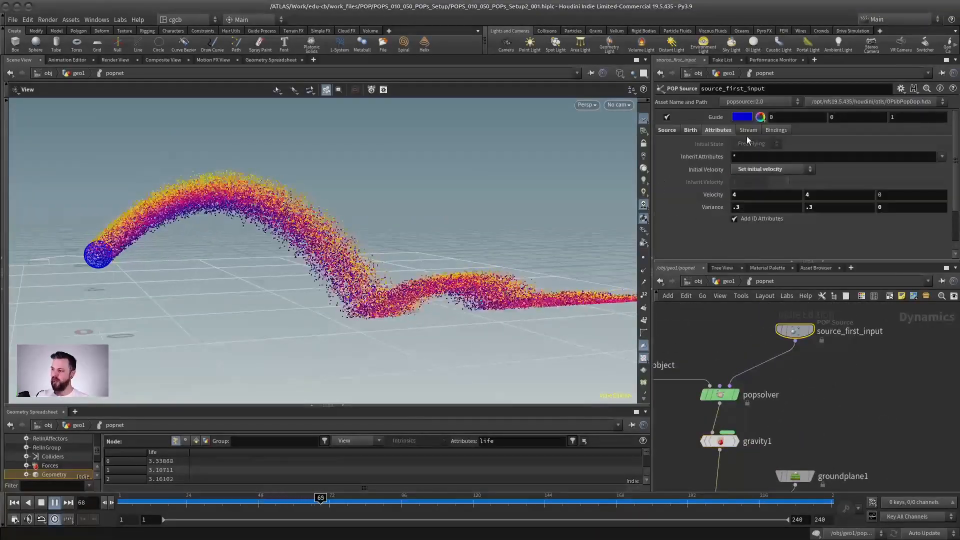
pyautogui.click(691, 130)
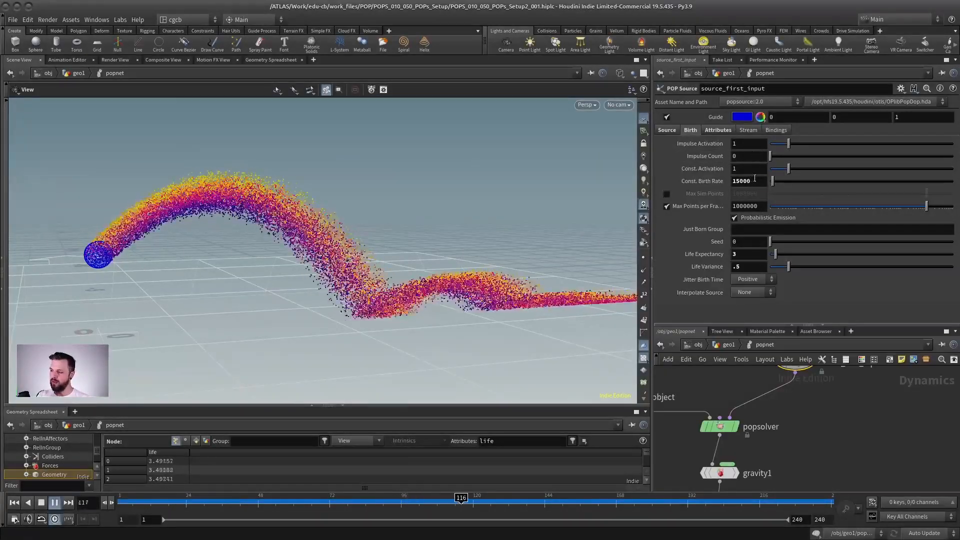
pyautogui.click(756, 181)
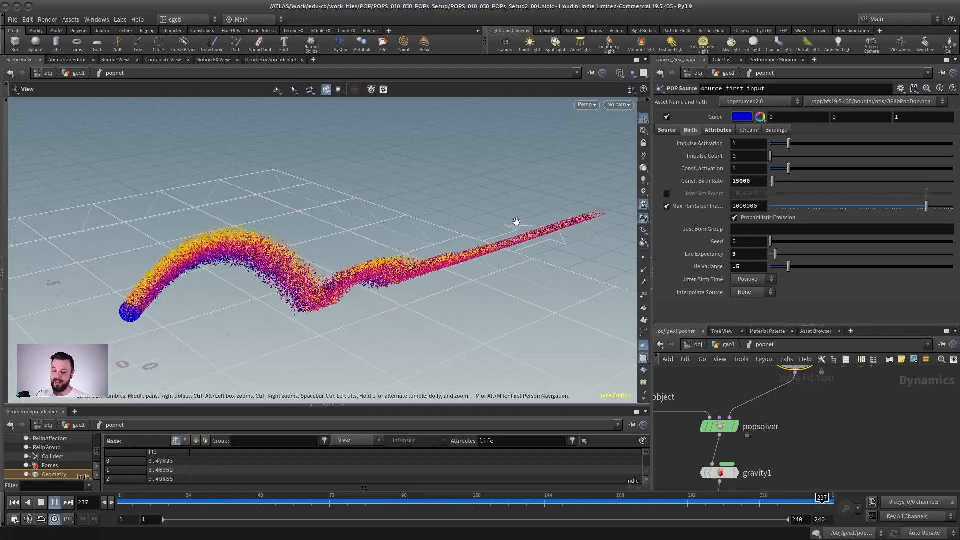
pyautogui.moveTo(253, 218); pyautogui.dragTo(248, 295)
pyautogui.moveTo(277, 350); pyautogui.dragTo(270, 275, button='middle')
pyautogui.moveTo(270, 275); pyautogui.dragTo(290, 266)
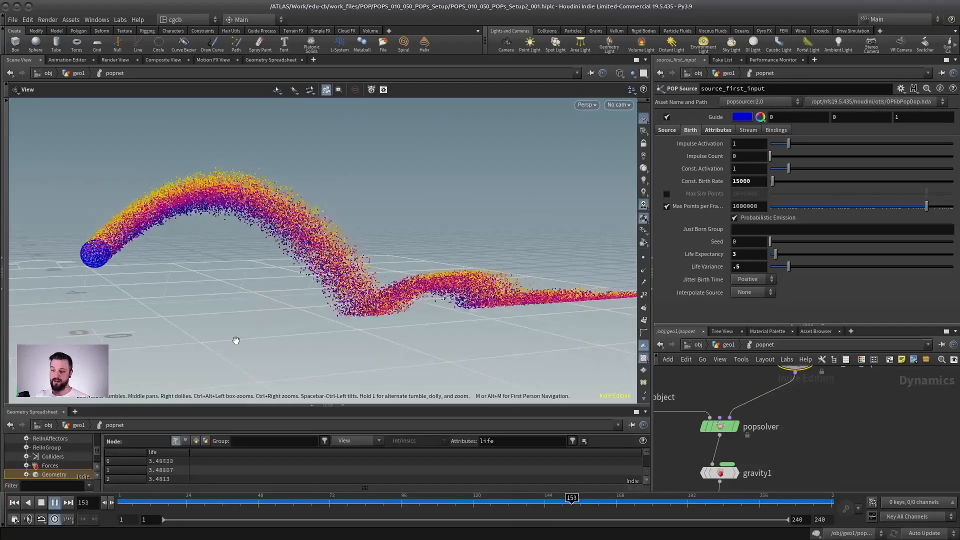